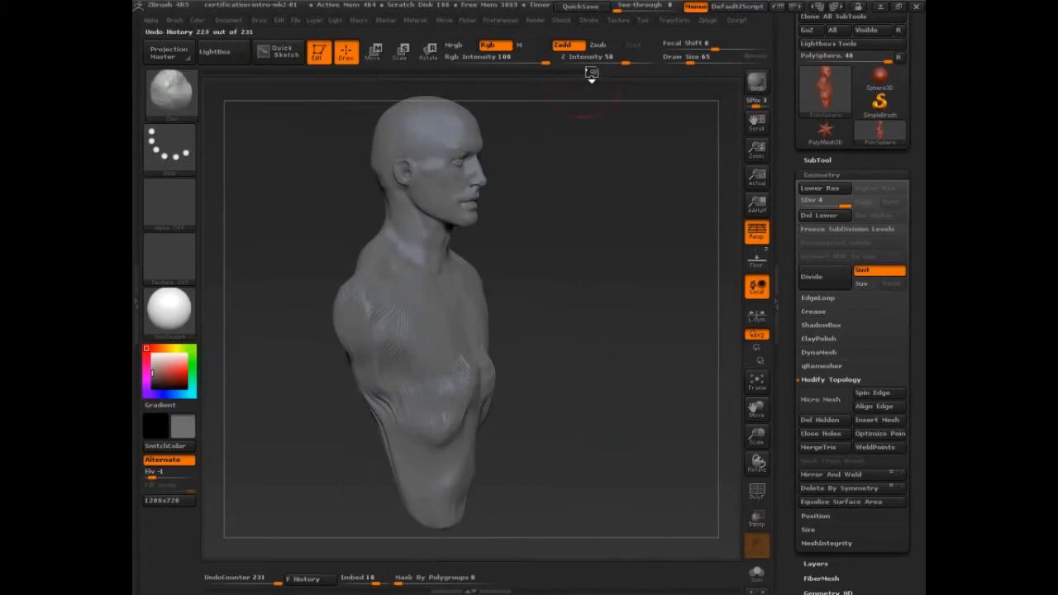
Rewind the undo history to its first state, where only the head exists, and frame the head closely.
{"action": "mouse_move", "coordinate": [591, 75]}
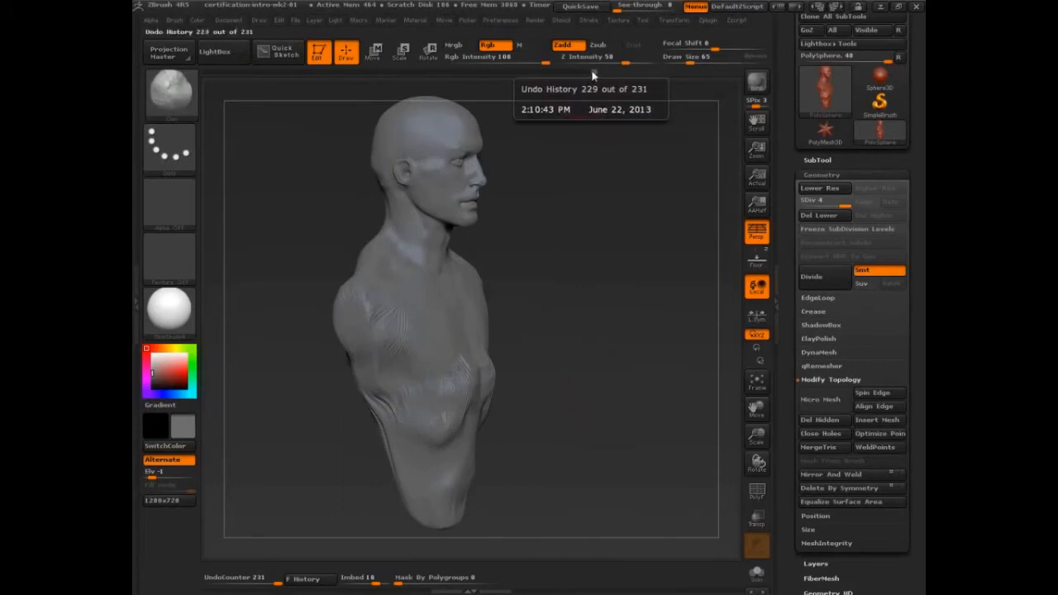
{"action": "left_click_drag", "start_coordinate": [592, 76], "coordinate": [201, 80]}
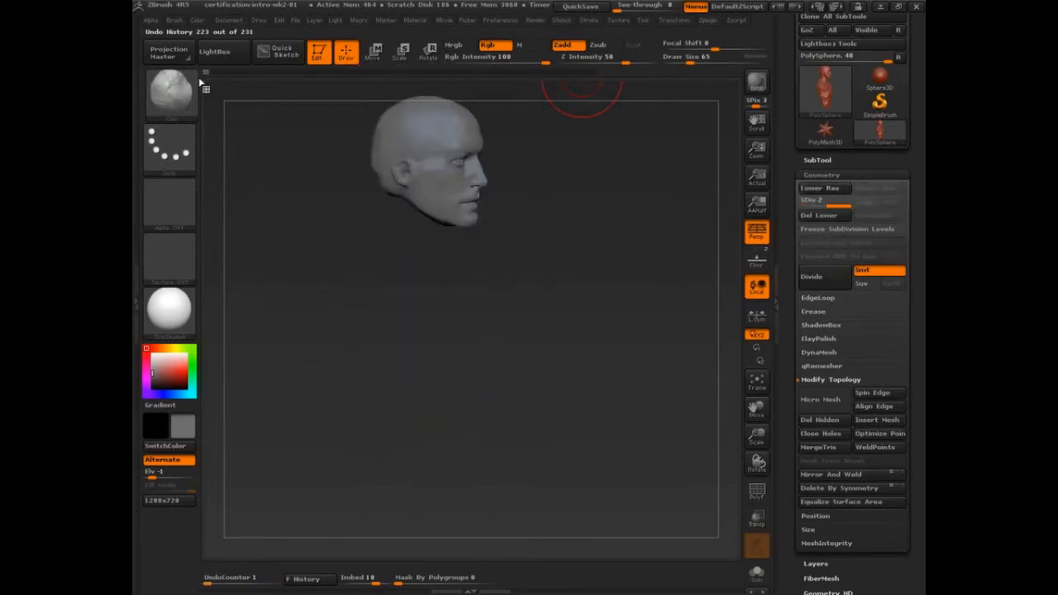
{"action": "left_click_drag", "start_coordinate": [323, 331], "coordinate": [612, 467]}
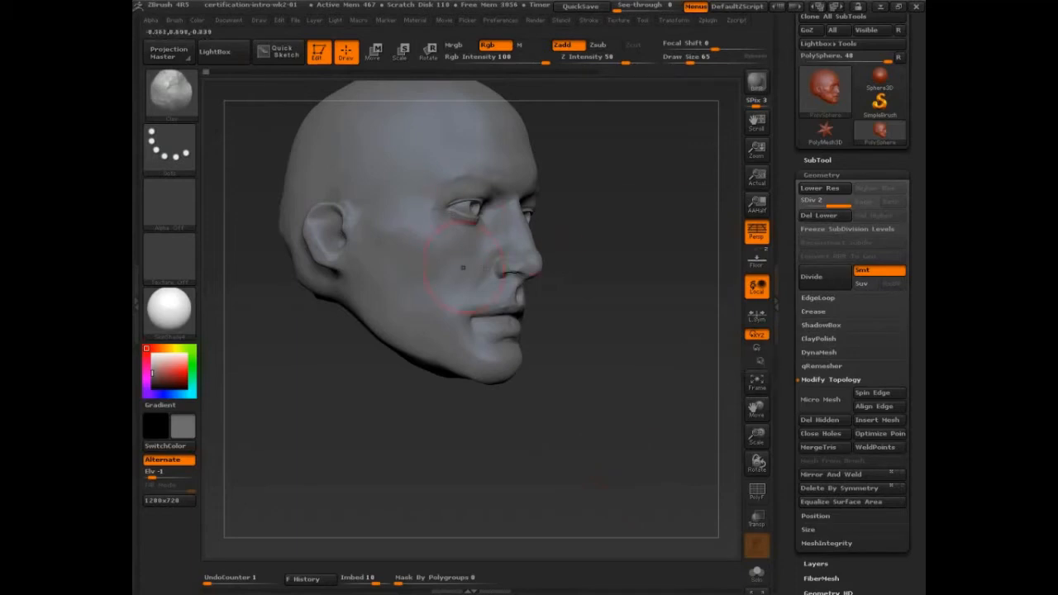
Freeze the head's subdivision levels and inspect its wireframe before hiding it again.
{"action": "left_click", "coordinate": [819, 230]}
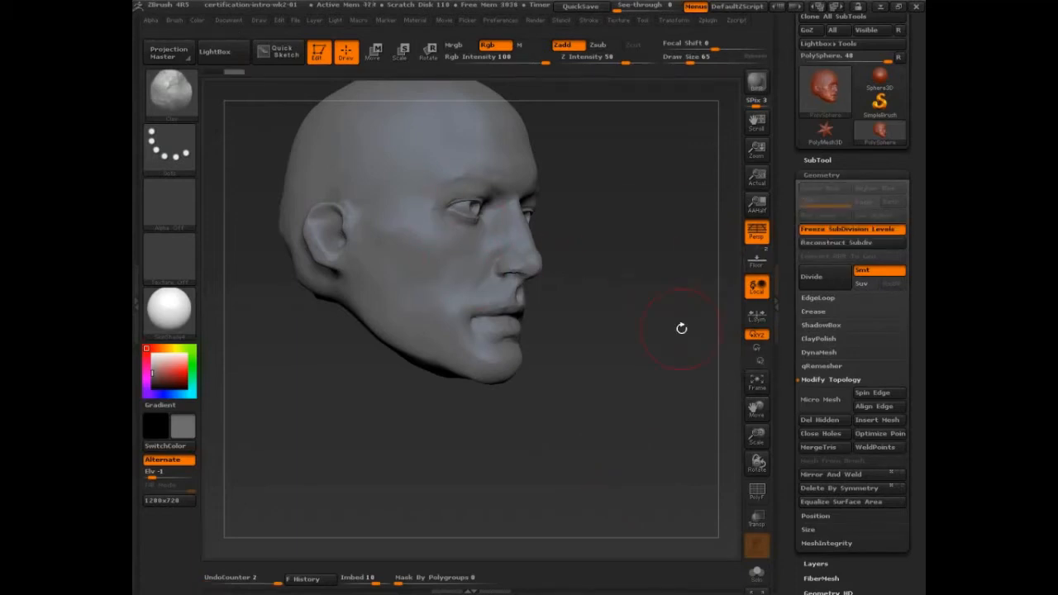
{"action": "key", "text": "shift+f"}
{"action": "left_click_drag", "start_coordinate": [680, 325], "coordinate": [579, 425]}
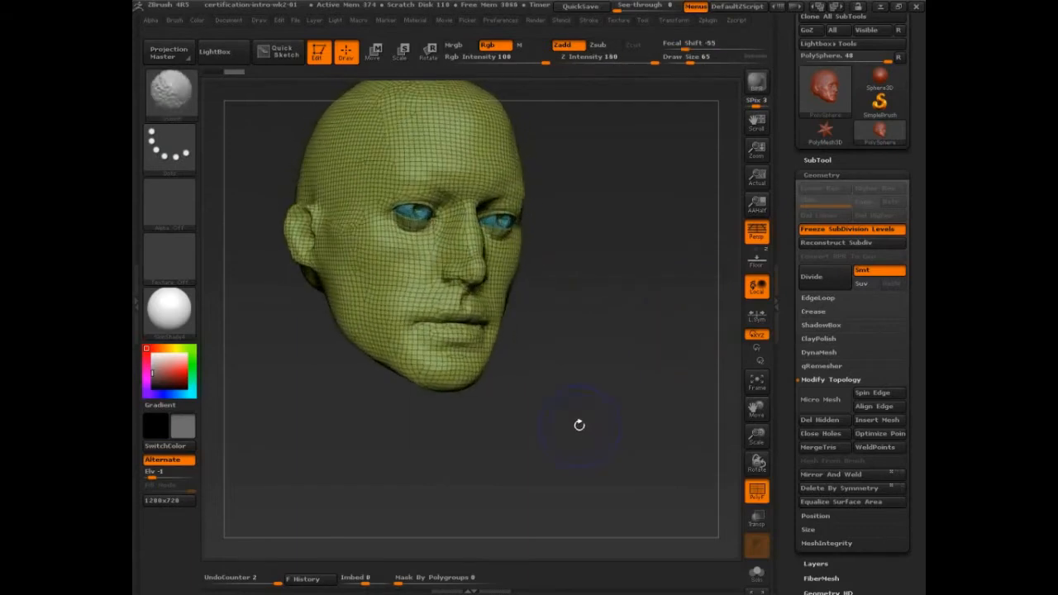
{"action": "key", "text": "shift+f"}
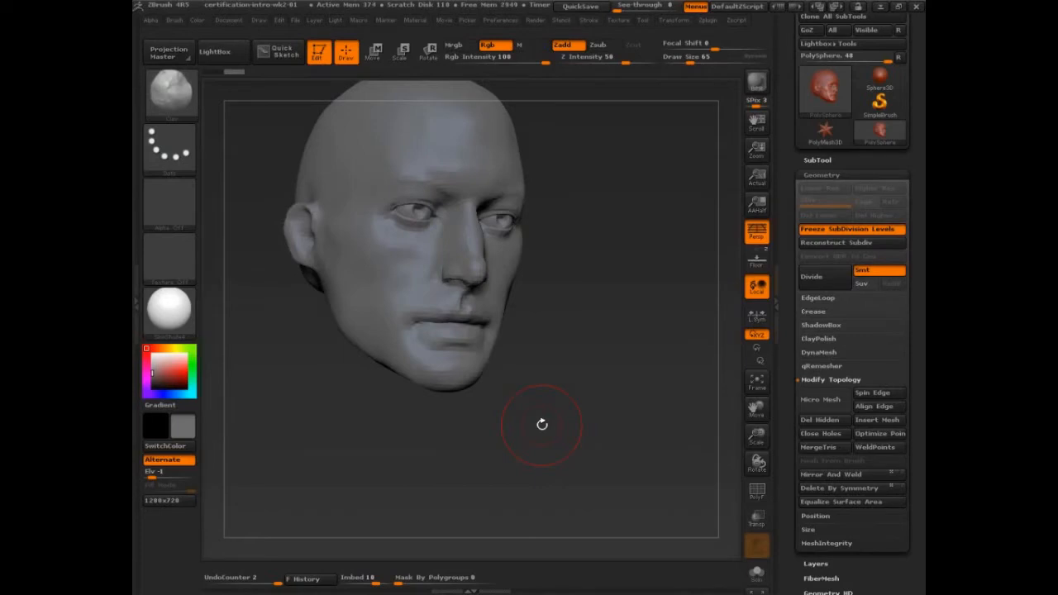
{"action": "mouse_move", "coordinate": [542, 424]}
{"action": "left_mouse_down"}
{"action": "mouse_move", "coordinate": [638, 432]}
{"action": "mouse_move", "coordinate": [449, 367]}
{"action": "left_mouse_up"}
Choose the InsertSphere brush and set its draw size to 170 for use on the underside of the head.
{"action": "left_click", "coordinate": [190, 113]}
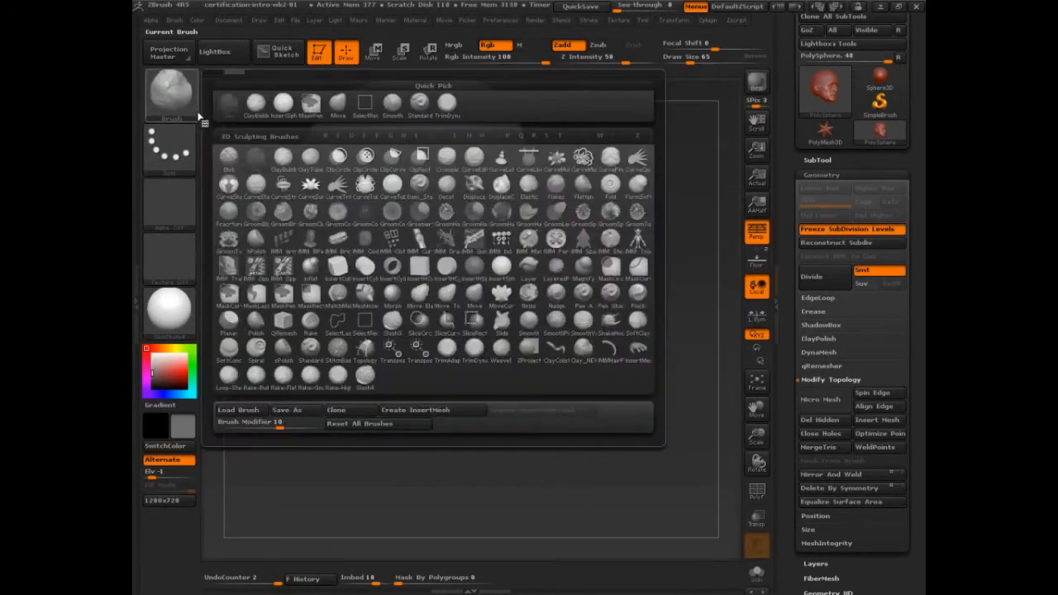
{"action": "left_click", "coordinate": [423, 327], "text": "ctrl+shift"}
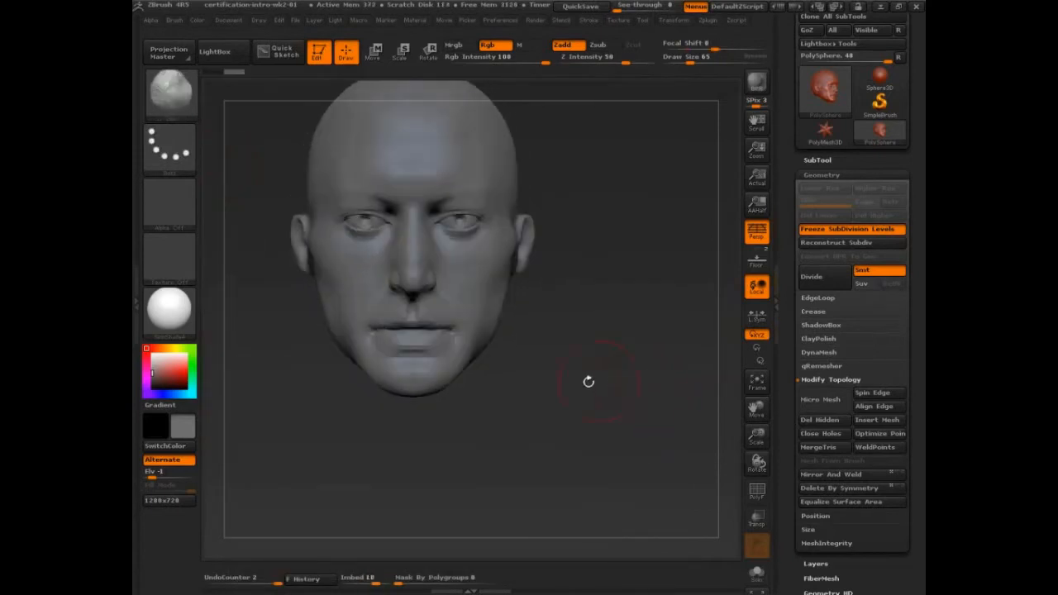
{"action": "left_click", "coordinate": [543, 361]}
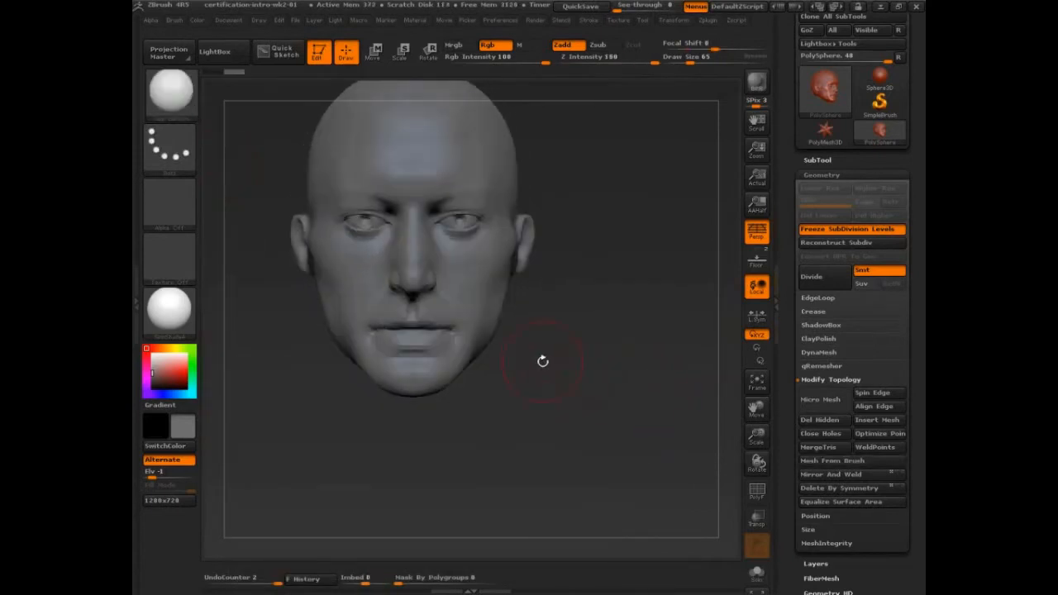
{"action": "key", "text": "s"}
{"action": "left_click_drag", "start_coordinate": [548, 363], "coordinate": [559, 363]}
{"action": "mouse_move", "coordinate": [567, 385]}
{"action": "left_mouse_down"}
{"action": "mouse_move", "coordinate": [571, 408]}
{"action": "mouse_move", "coordinate": [581, 256]}
{"action": "mouse_move", "coordinate": [461, 320]}
{"action": "left_mouse_up"}
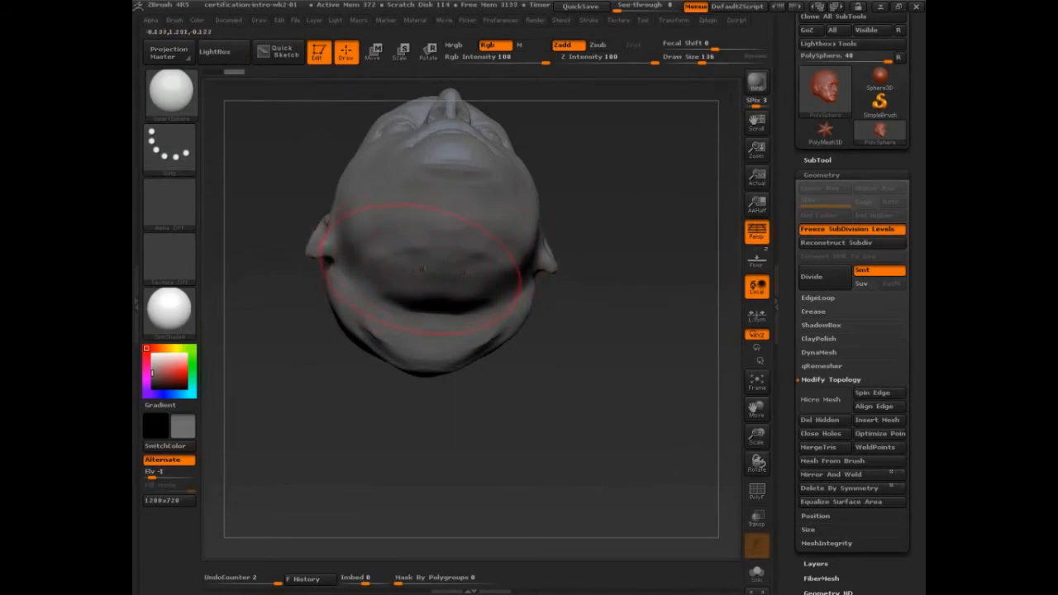
{"action": "key", "text": "s"}
{"action": "left_click_drag", "start_coordinate": [428, 283], "coordinate": [432, 282]}
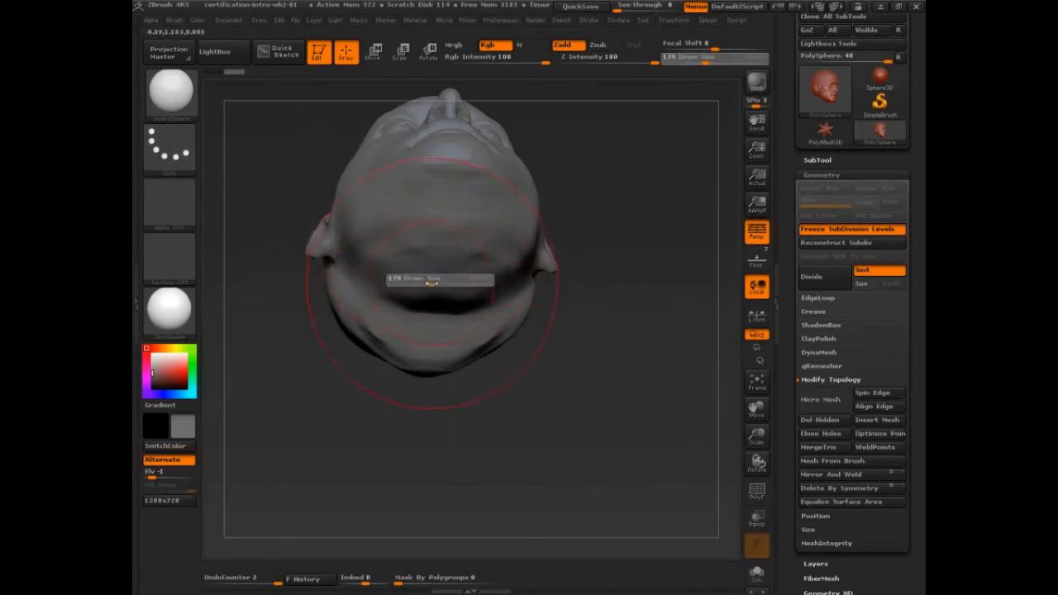
{"action": "mouse_move", "coordinate": [553, 371]}
{"action": "left_mouse_down"}
{"action": "mouse_move", "coordinate": [544, 321]}
{"action": "mouse_move", "coordinate": [542, 344]}
{"action": "left_mouse_up"}
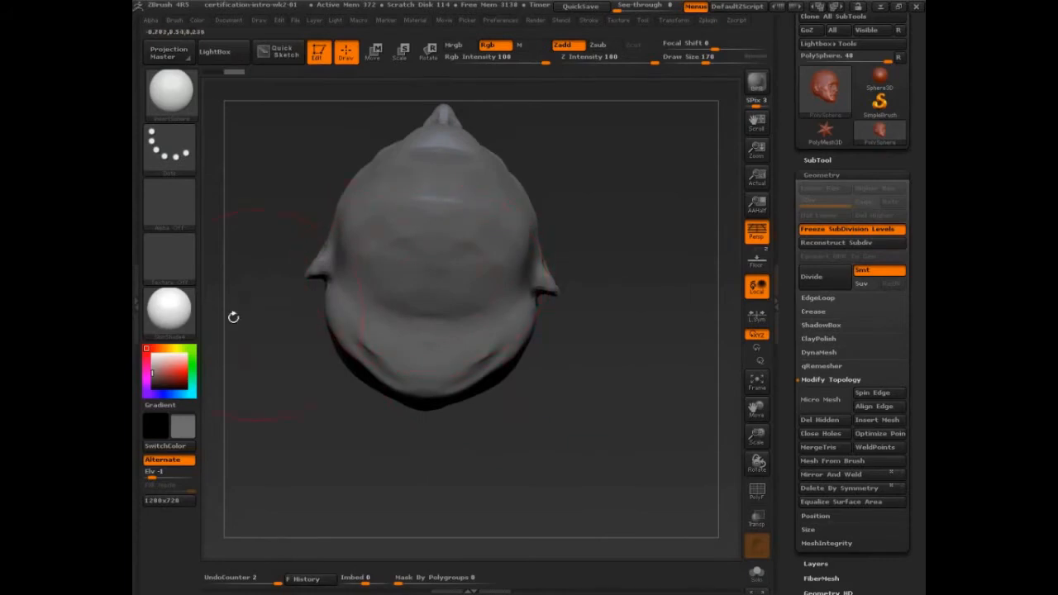
Apply the MatCap GreenClay material to the head and set the active colour to white.
{"action": "left_click", "coordinate": [168, 314]}
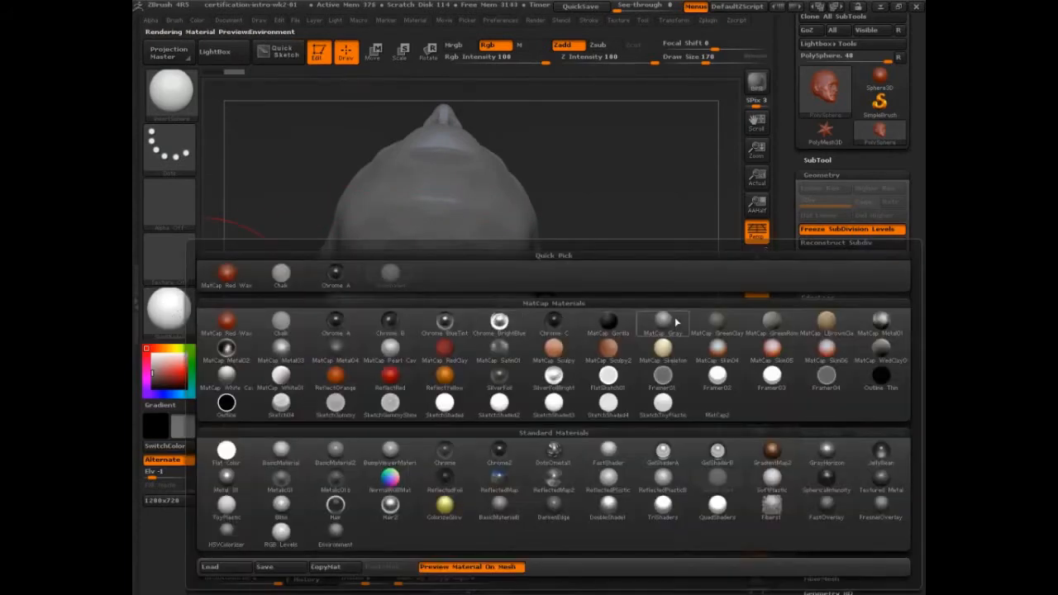
{"action": "left_click", "coordinate": [718, 327]}
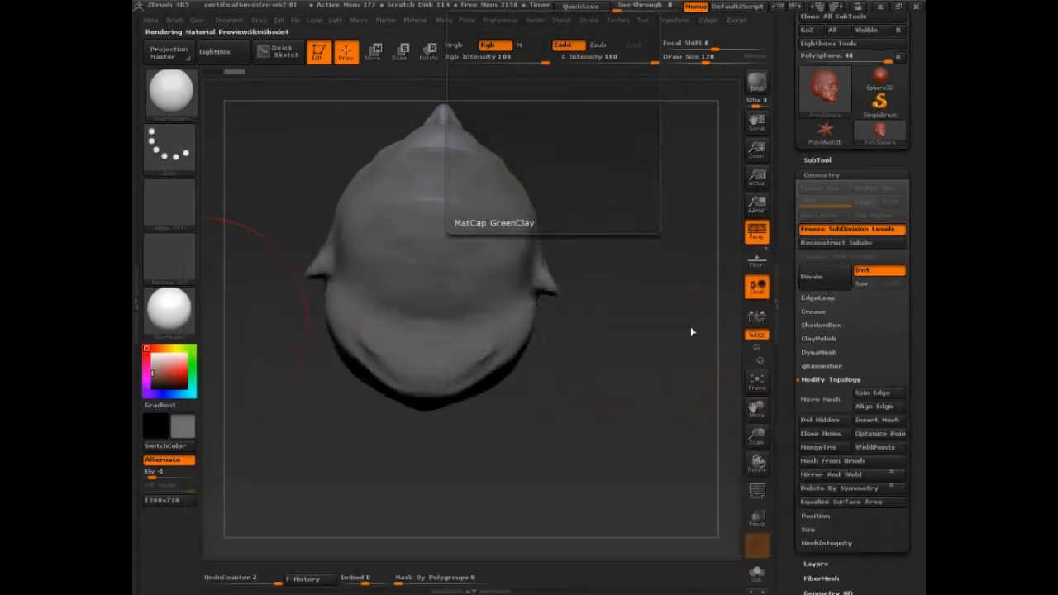
{"action": "left_click", "coordinate": [169, 314]}
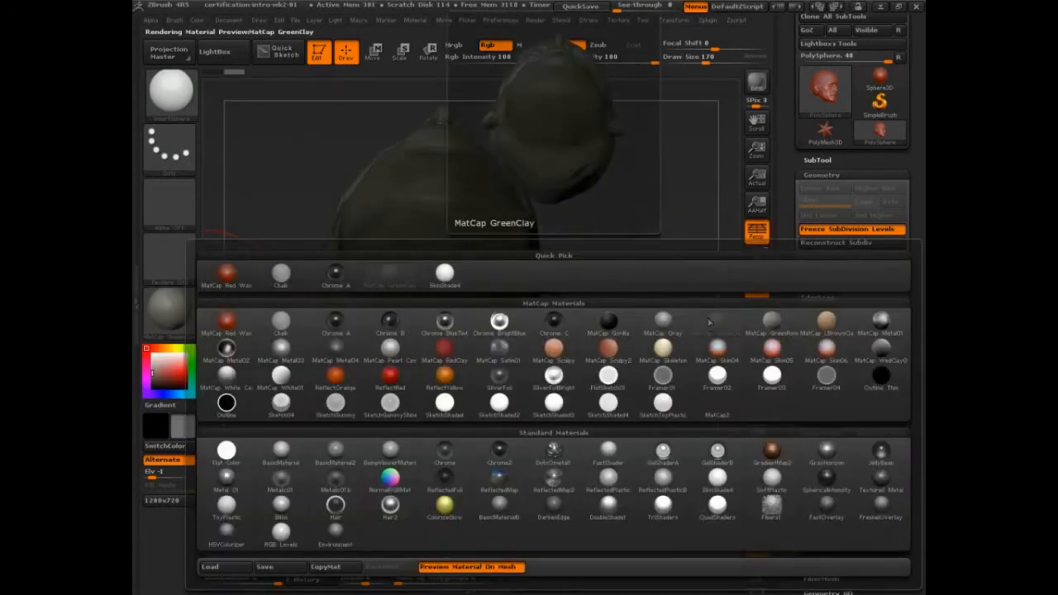
{"action": "left_click", "coordinate": [711, 324]}
{"action": "left_click_drag", "start_coordinate": [662, 207], "coordinate": [656, 306]}
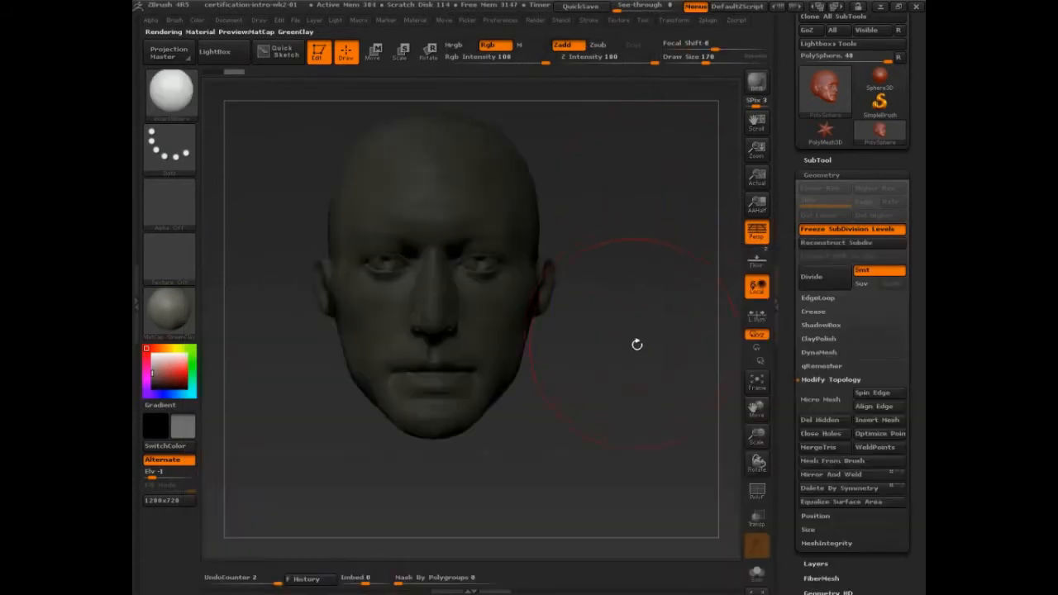
{"action": "left_click_drag", "start_coordinate": [636, 344], "coordinate": [598, 339]}
{"action": "left_click", "coordinate": [154, 364]}
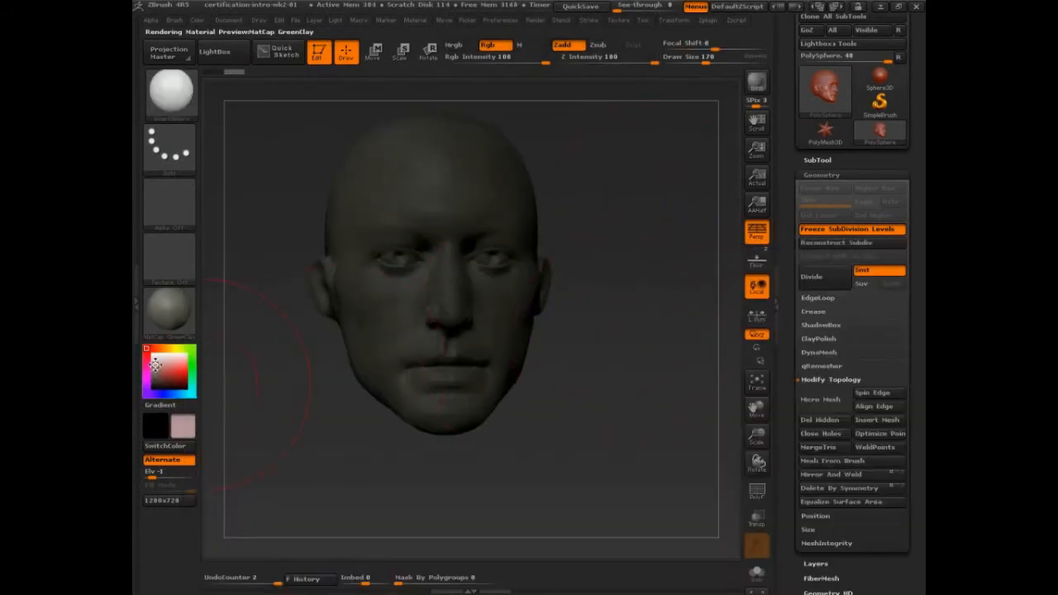
{"action": "left_click_drag", "start_coordinate": [155, 364], "coordinate": [153, 350]}
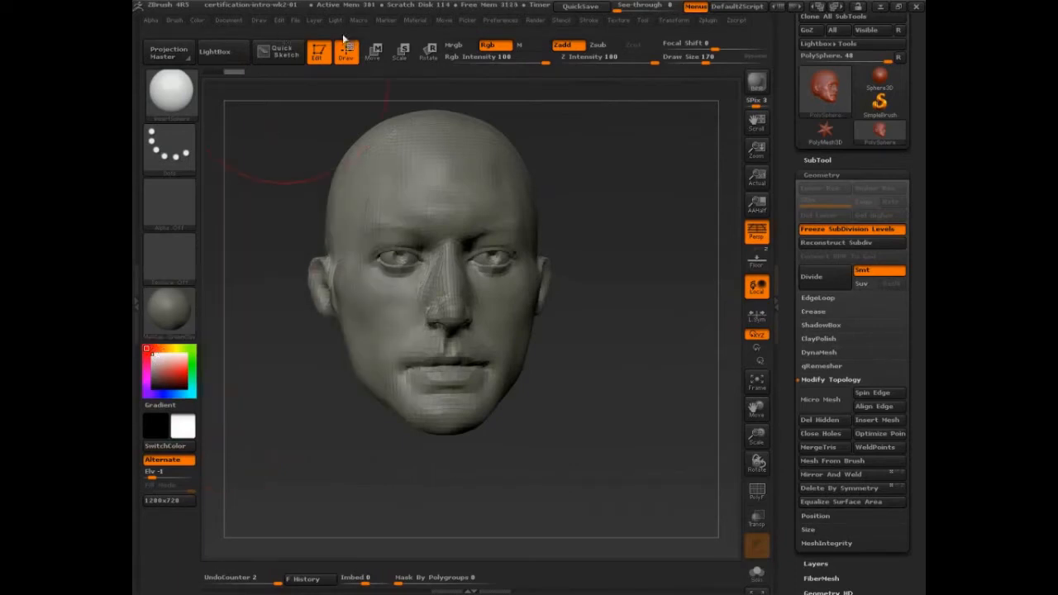
Set the material's Intensity A modifier to about 1.01 and readjust Intensity B.
{"action": "left_click", "coordinate": [416, 21]}
{"action": "left_click", "coordinate": [446, 243]}
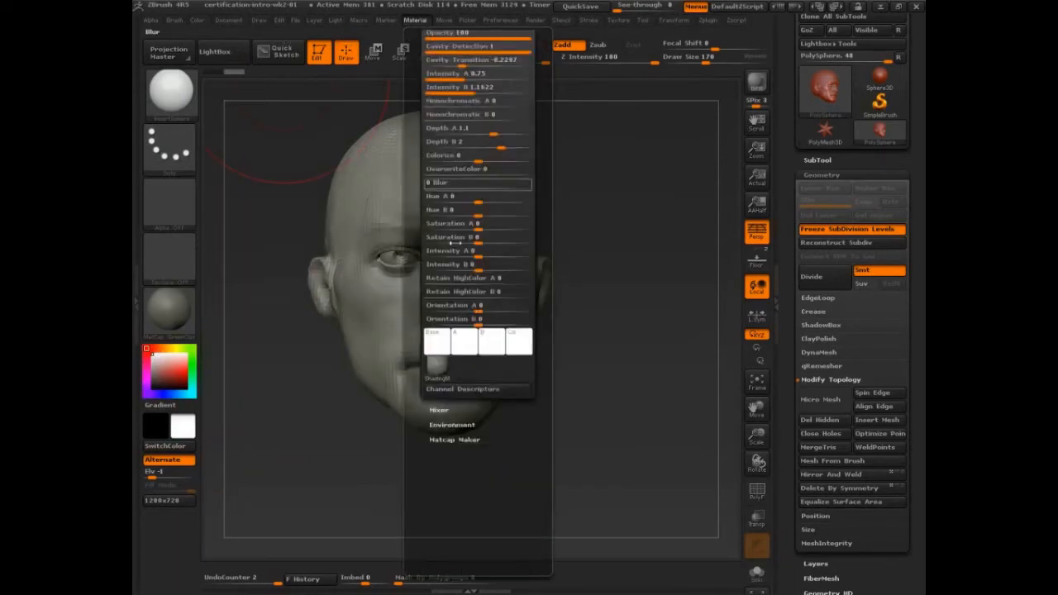
{"action": "scroll", "coordinate": [463, 165], "scroll_direction": "up", "scroll_amount": 5}
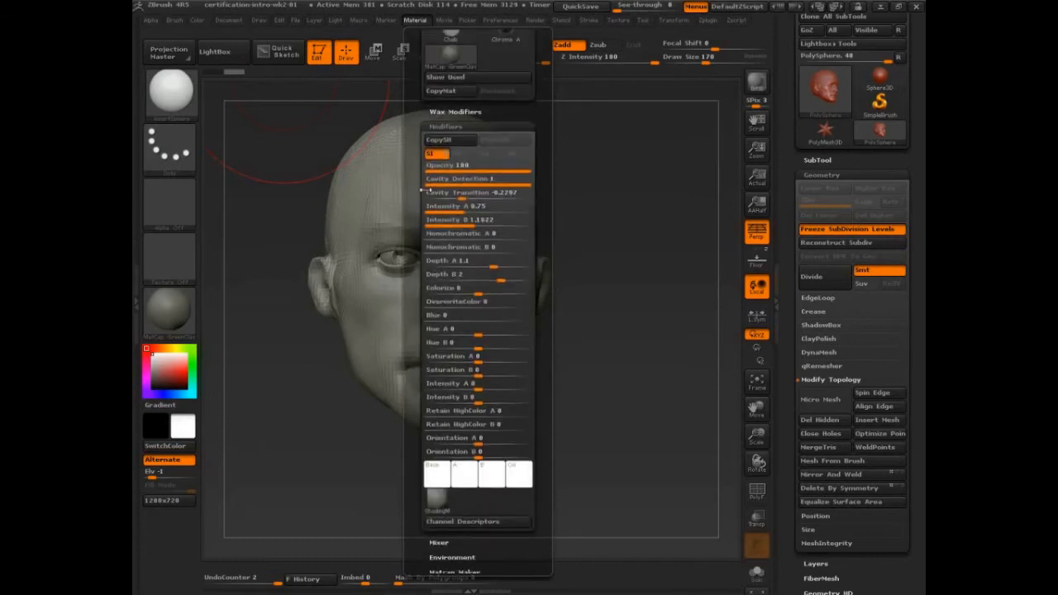
{"action": "left_click_drag", "start_coordinate": [472, 210], "coordinate": [473, 208]}
{"action": "left_click", "coordinate": [472, 220]}
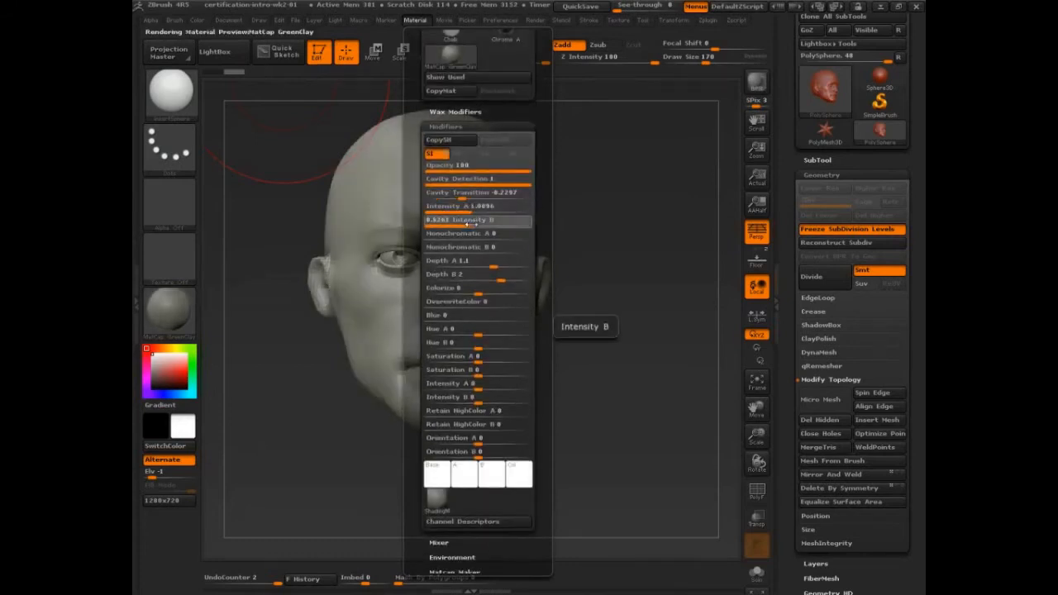
{"action": "left_click", "coordinate": [478, 223]}
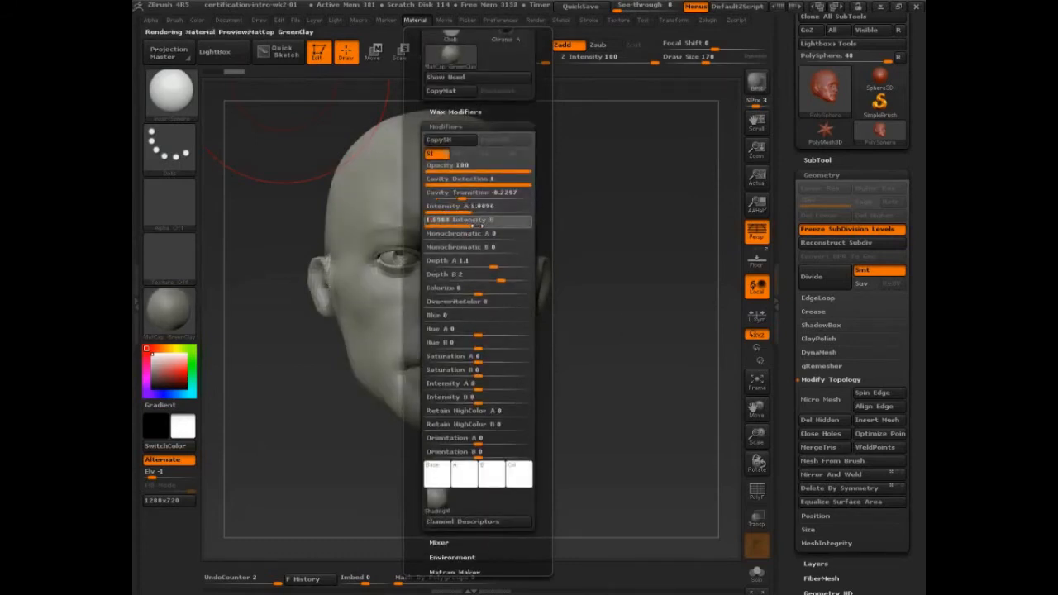
Try inserting a sphere on the underside of the head.
{"action": "mouse_move", "coordinate": [622, 334]}
{"action": "left_mouse_down"}
{"action": "mouse_move", "coordinate": [610, 406]}
{"action": "mouse_move", "coordinate": [609, 364]}
{"action": "left_mouse_up"}
{"action": "left_click_drag", "start_coordinate": [579, 433], "coordinate": [560, 334]}
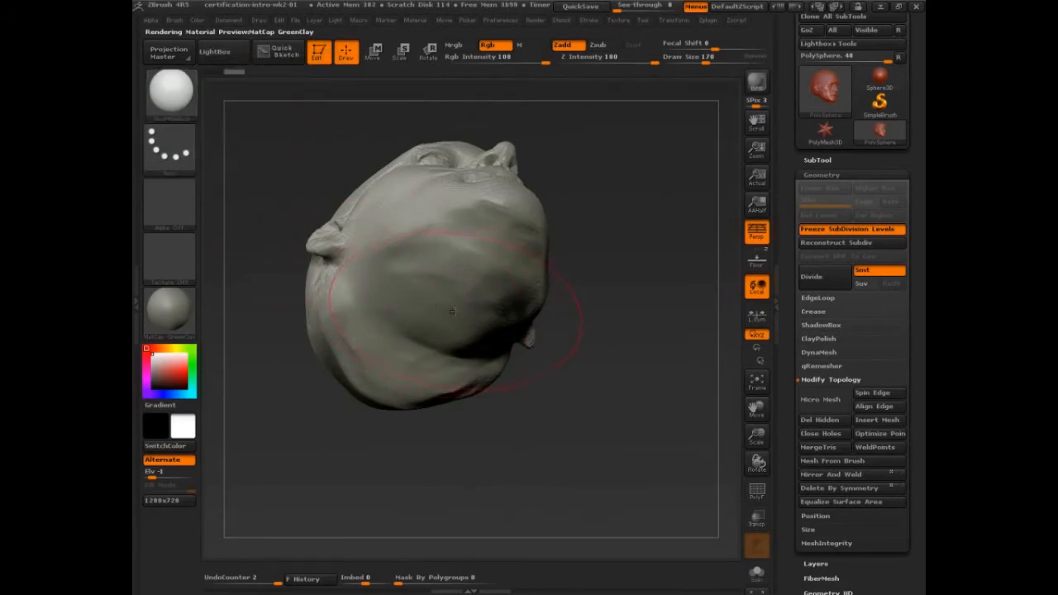
{"action": "mouse_move", "coordinate": [453, 312]}
{"action": "left_mouse_down"}
{"action": "mouse_move", "coordinate": [606, 329]}
{"action": "mouse_move", "coordinate": [614, 279]}
{"action": "left_mouse_up"}
{"action": "key", "text": "ctrl+shift"}
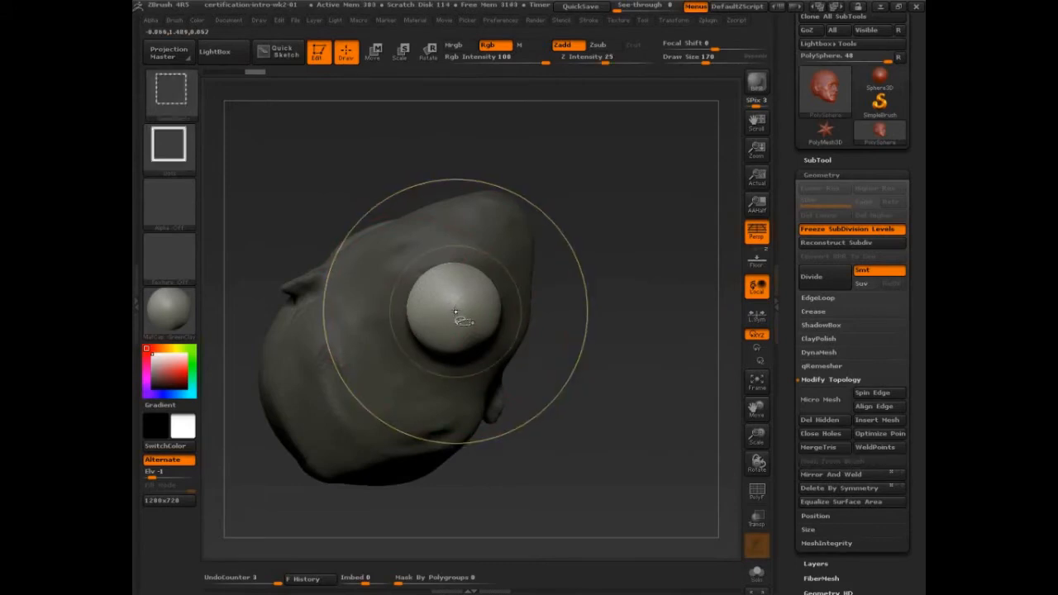
{"action": "left_click_drag", "start_coordinate": [479, 292], "coordinate": [777, 212]}
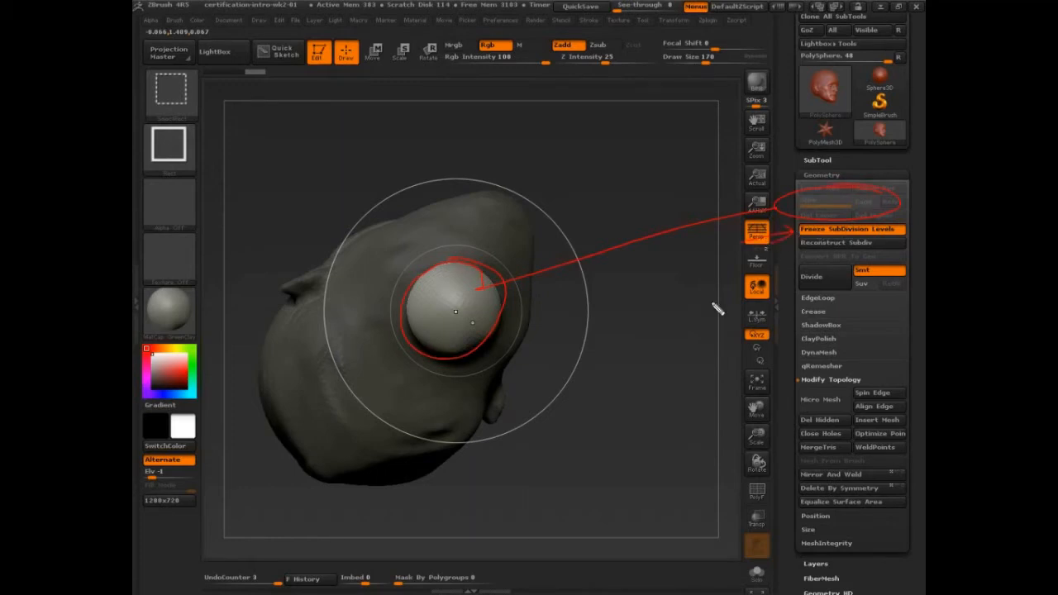
Insert a sphere at the base of the skull, beneath the head, as a starting form for the neck.
{"action": "mouse_move", "coordinate": [716, 309]}
{"action": "left_mouse_down"}
{"action": "mouse_move", "coordinate": [623, 418]}
{"action": "mouse_move", "coordinate": [548, 449]}
{"action": "mouse_move", "coordinate": [560, 367]}
{"action": "left_mouse_up"}
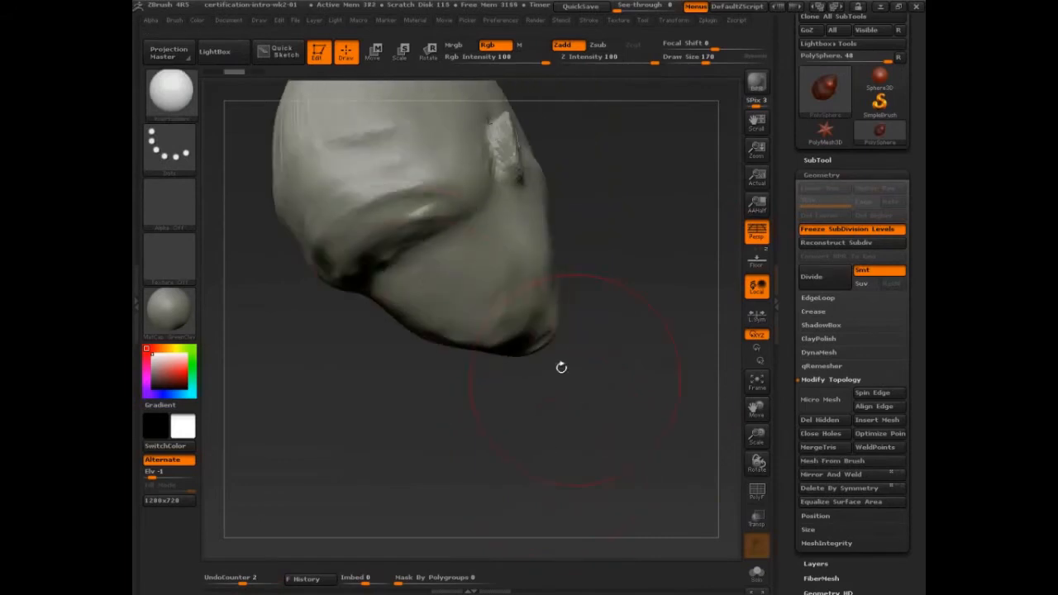
{"action": "left_click_drag", "start_coordinate": [451, 305], "coordinate": [470, 312]}
{"action": "left_click_drag", "start_coordinate": [610, 362], "coordinate": [609, 418]}
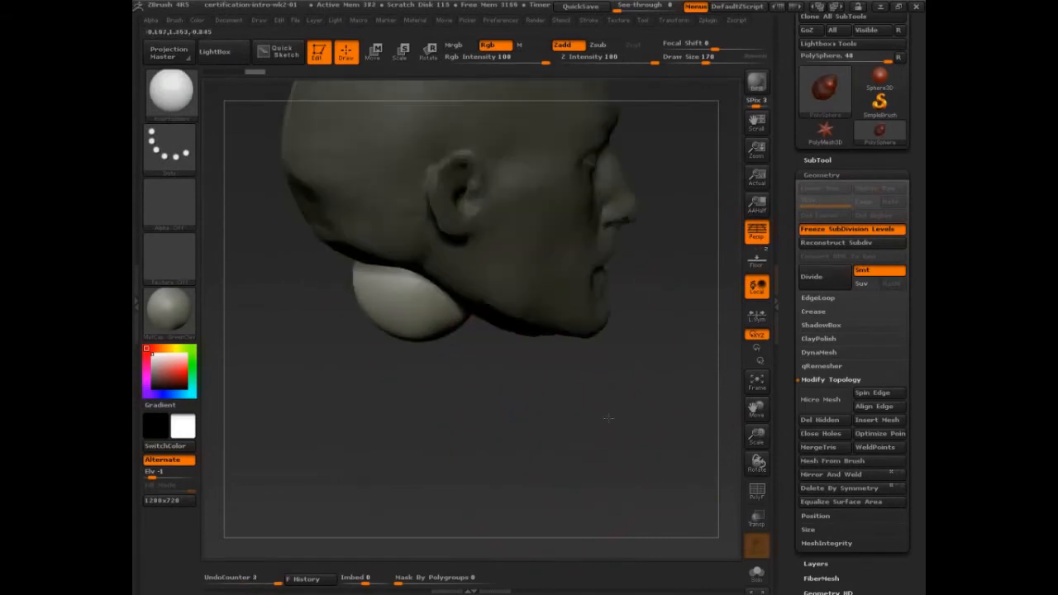
With the Move brush, pull the sphere down, forward under the jaw and up at the back of the skull to form a neck.
{"action": "key", "text": "b"}
{"action": "key", "text": "m"}
{"action": "key", "text": "v"}
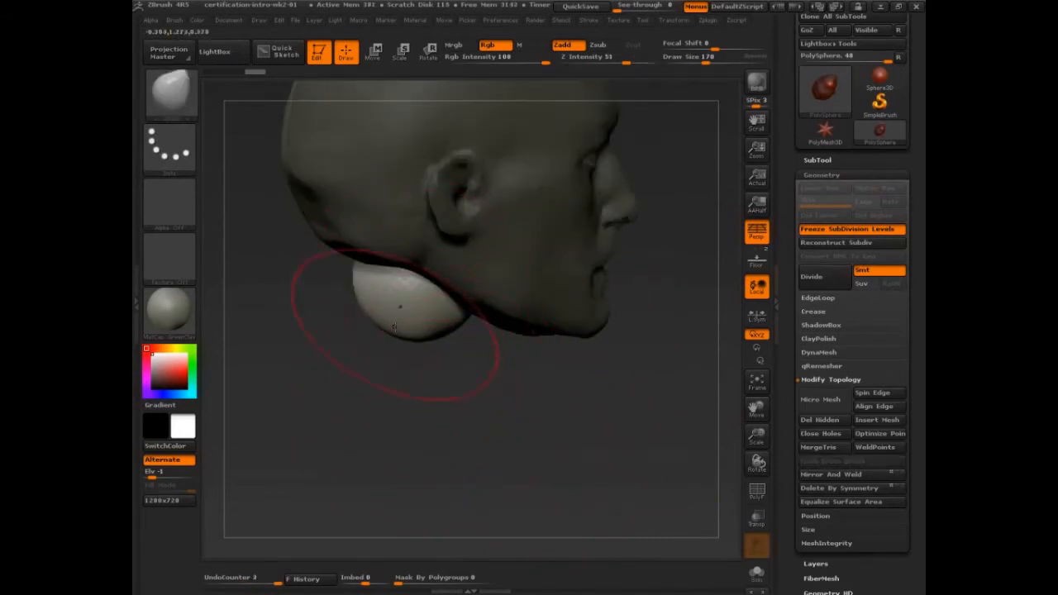
{"action": "left_click_drag", "start_coordinate": [405, 321], "coordinate": [415, 420]}
{"action": "mouse_move", "coordinate": [435, 348]}
{"action": "left_mouse_down"}
{"action": "mouse_move", "coordinate": [493, 314]}
{"action": "mouse_move", "coordinate": [526, 327]}
{"action": "left_mouse_up"}
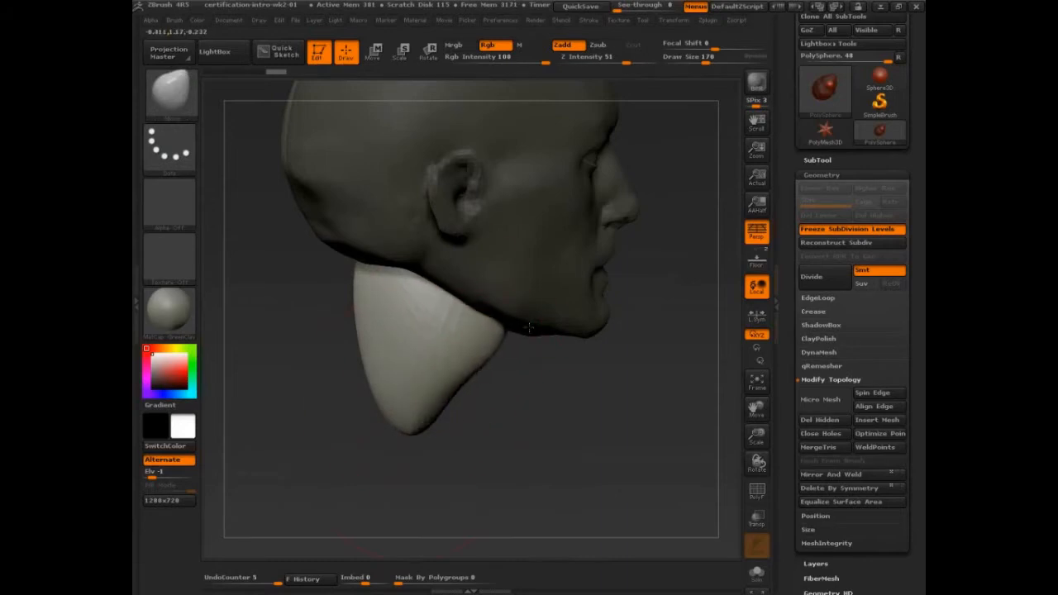
{"action": "left_click_drag", "start_coordinate": [368, 275], "coordinate": [351, 260]}
Enlarge the Move brush to a draw size of 238 and reshape the neck's rear and lower contours in side view.
{"action": "key", "text": "s"}
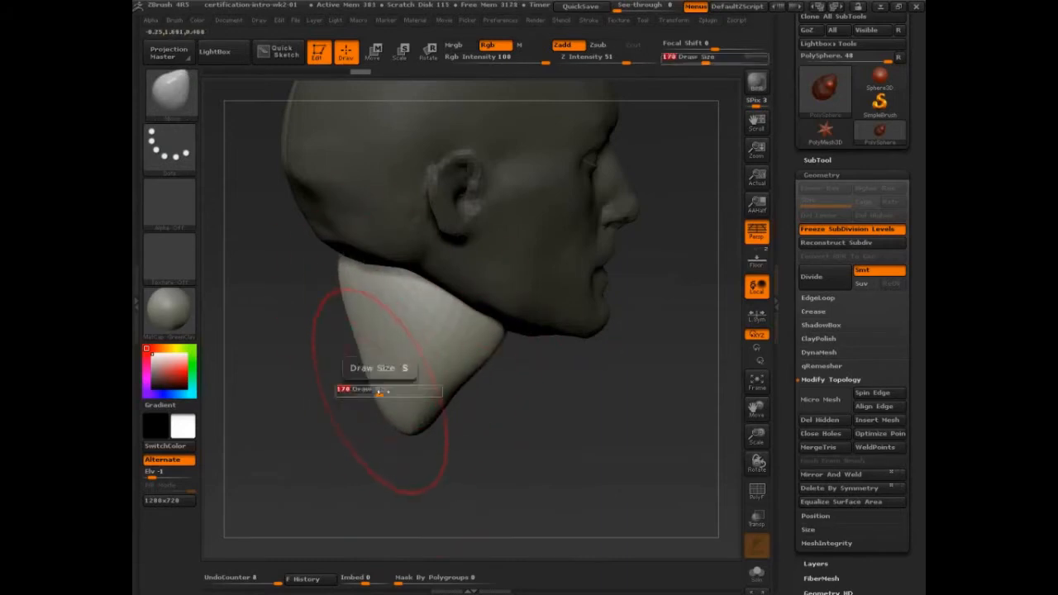
{"action": "left_click_drag", "start_coordinate": [380, 390], "coordinate": [304, 370]}
{"action": "mouse_move", "coordinate": [419, 394]}
{"action": "left_mouse_down"}
{"action": "mouse_move", "coordinate": [467, 433]}
{"action": "mouse_move", "coordinate": [456, 442]}
{"action": "mouse_move", "coordinate": [389, 428]}
{"action": "left_mouse_up"}
{"action": "left_click_drag", "start_coordinate": [325, 379], "coordinate": [344, 389]}
Widen the upper and lower sides of the neck as seen from behind the head.
{"action": "mouse_move", "coordinate": [541, 451]}
{"action": "left_mouse_down"}
{"action": "mouse_move", "coordinate": [589, 451]}
{"action": "mouse_move", "coordinate": [456, 369]}
{"action": "mouse_move", "coordinate": [470, 382]}
{"action": "left_mouse_up"}
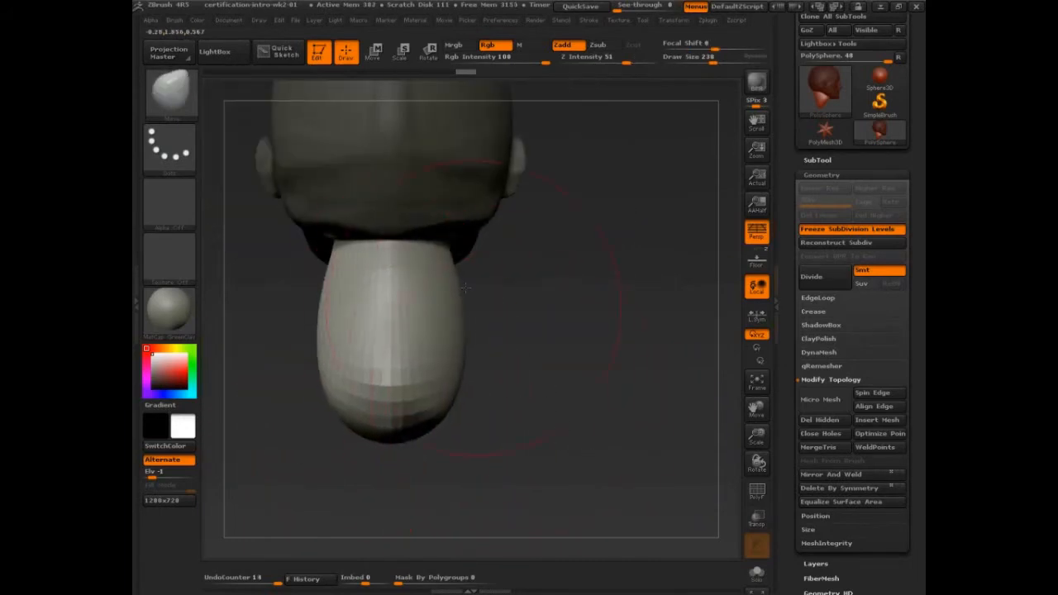
{"action": "mouse_move", "coordinate": [451, 269]}
{"action": "left_mouse_down"}
{"action": "mouse_move", "coordinate": [531, 234]}
{"action": "mouse_move", "coordinate": [514, 245]}
{"action": "left_mouse_up"}
{"action": "left_click_drag", "start_coordinate": [469, 364], "coordinate": [496, 392]}
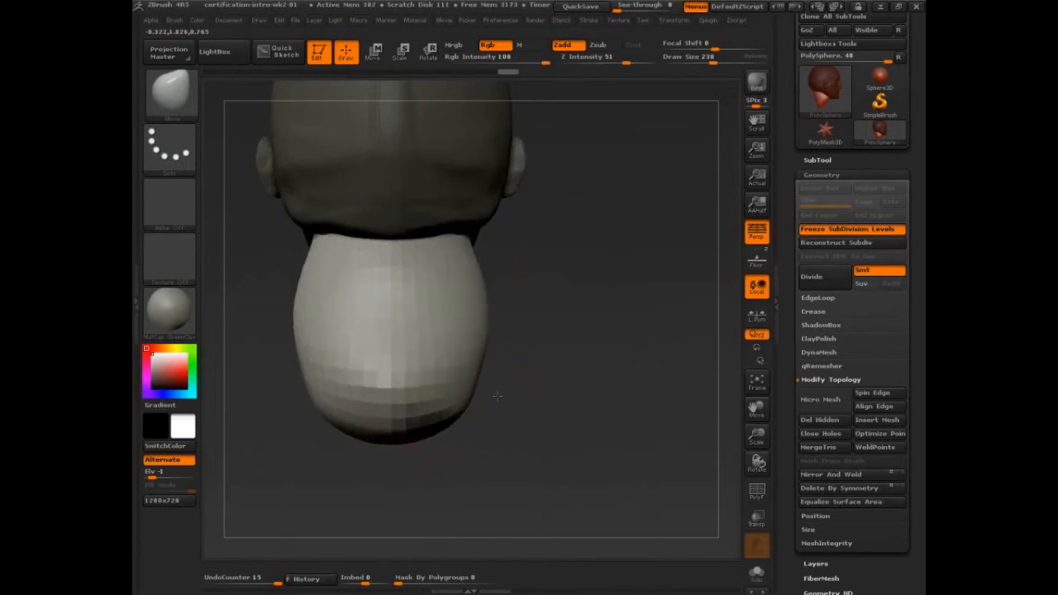
Pull the neck's upper side outward behind the jaw and adjust its flank in a three-quarter front view.
{"action": "left_click_drag", "start_coordinate": [567, 390], "coordinate": [460, 389]}
{"action": "mouse_move", "coordinate": [652, 372]}
{"action": "left_mouse_down"}
{"action": "mouse_move", "coordinate": [581, 402]}
{"action": "mouse_move", "coordinate": [582, 350]}
{"action": "left_mouse_up"}
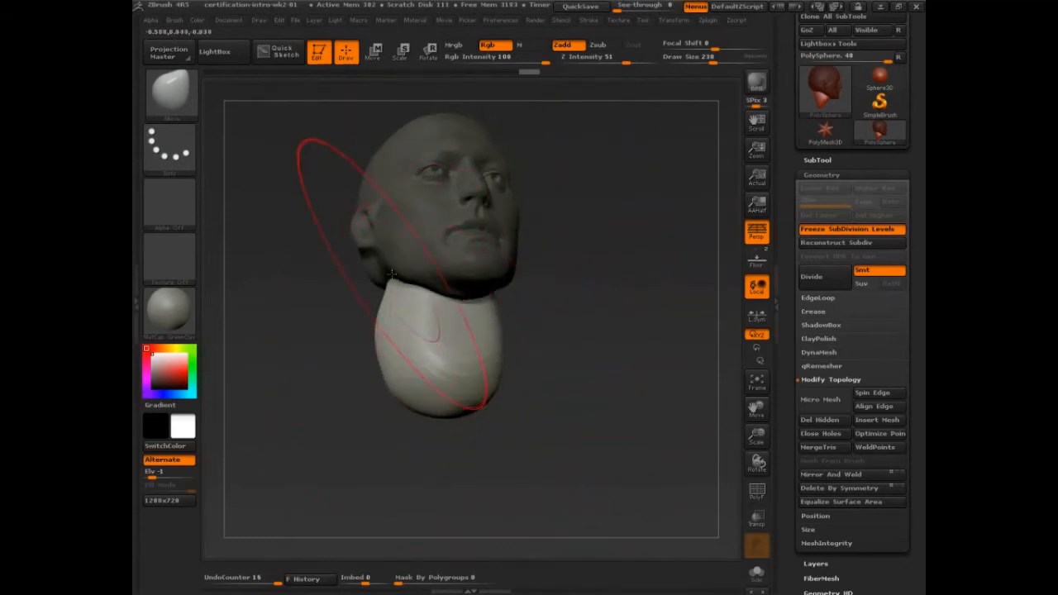
{"action": "left_click_drag", "start_coordinate": [391, 279], "coordinate": [380, 274]}
{"action": "left_click_drag", "start_coordinate": [402, 318], "coordinate": [402, 343]}
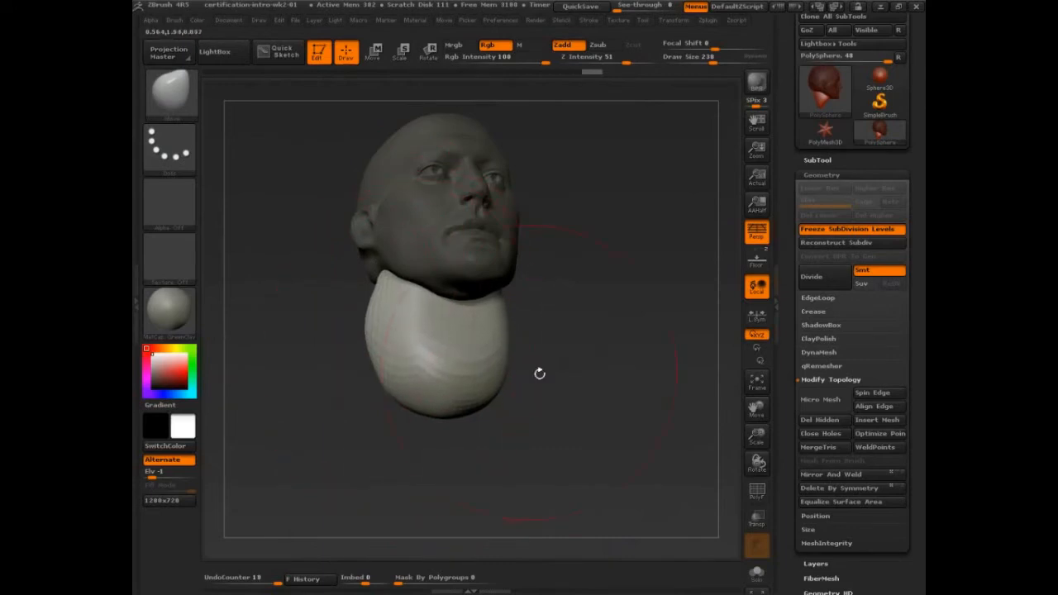
{"action": "left_click_drag", "start_coordinate": [541, 373], "coordinate": [556, 346]}
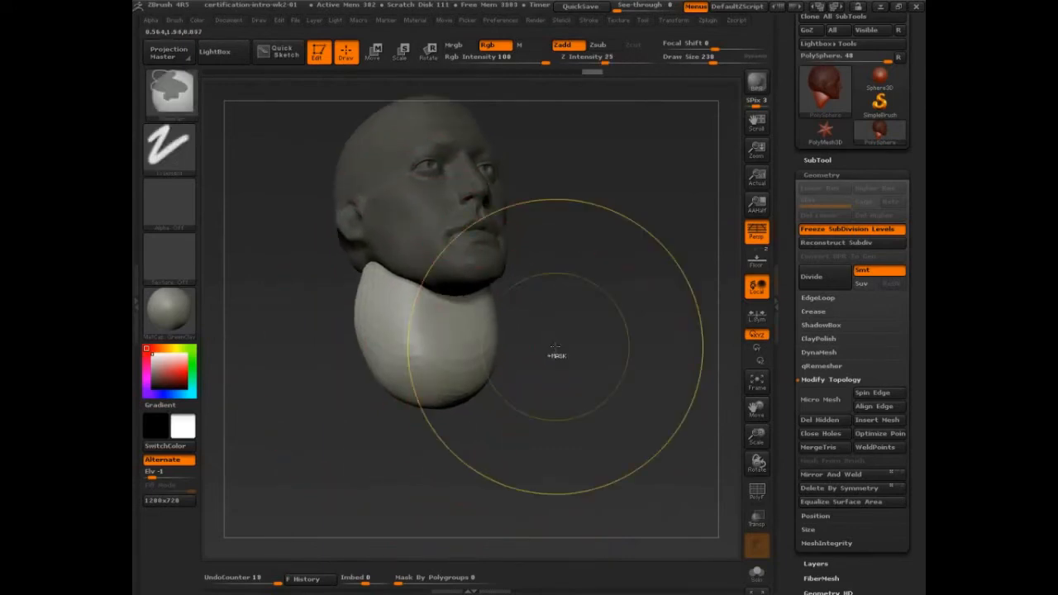
Undo all Move brush strokes on the neck and the insertion of the sphere it was shaped from.
{"action": "key", "text": "ctrl+z"}
{"action": "key", "text": "ctrl+z"}
{"action": "key", "text": "ctrl+z"}
{"action": "key", "text": "ctrl+z"}
{"action": "key", "text": "ctrl+z"}
{"action": "key", "text": "ctrl+z"}
{"action": "key", "text": "ctrl+z"}
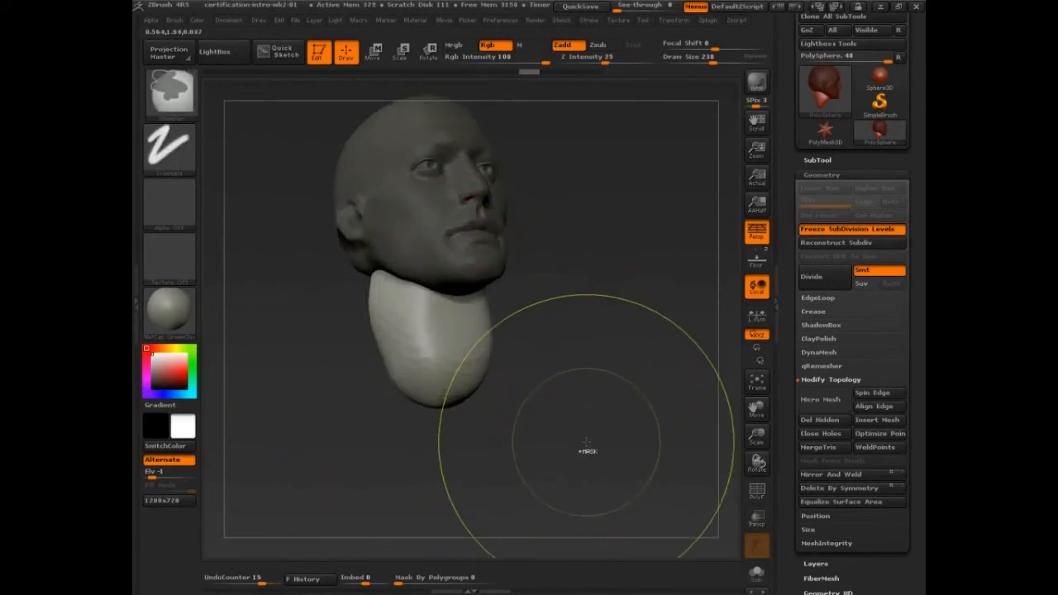
{"action": "key", "text": "ctrl+z"}
{"action": "key", "text": "ctrl+z"}
{"action": "key", "text": "ctrl+z"}
{"action": "key", "text": "ctrl+z"}
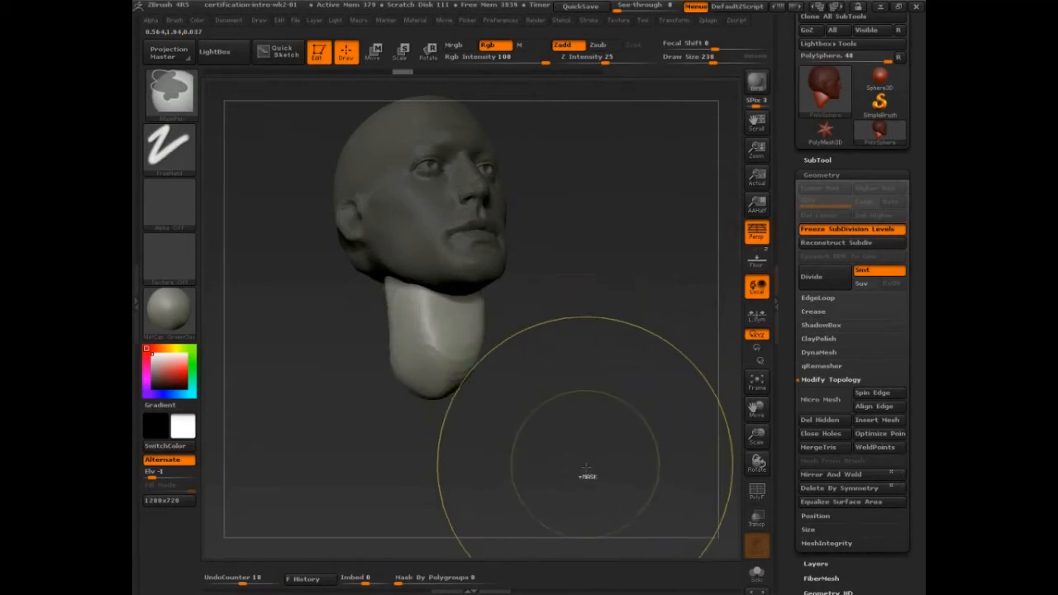
{"action": "key", "text": "ctrl+z"}
{"action": "key", "text": "ctrl+z"}
{"action": "key", "text": "ctrl+z"}
{"action": "key", "text": "ctrl+z"}
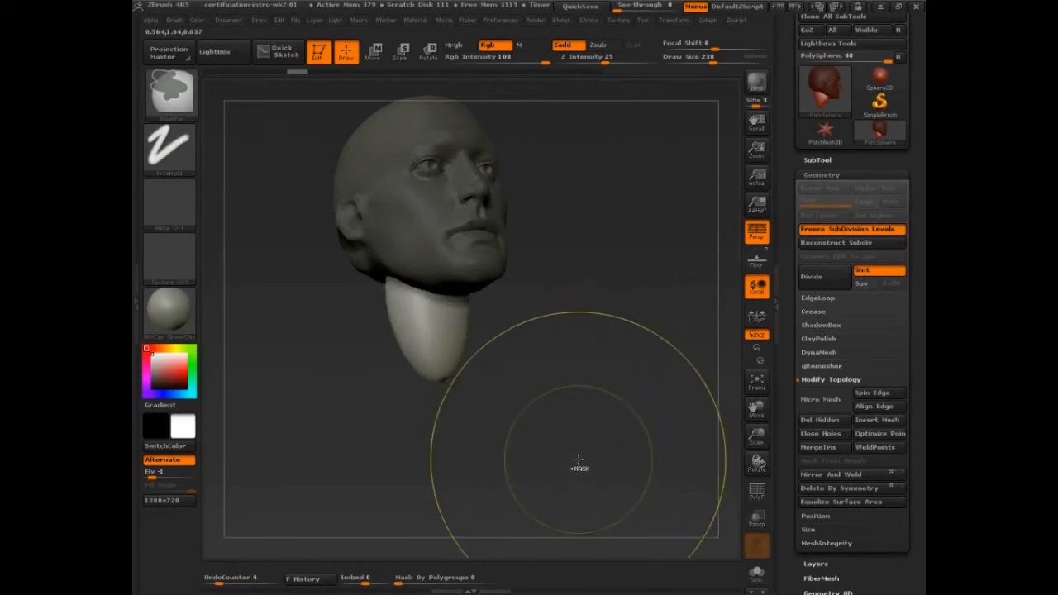
Insert a new sphere into the centre of the head's underside with the InsertSphere brush.
{"action": "left_click_drag", "start_coordinate": [579, 458], "coordinate": [560, 378]}
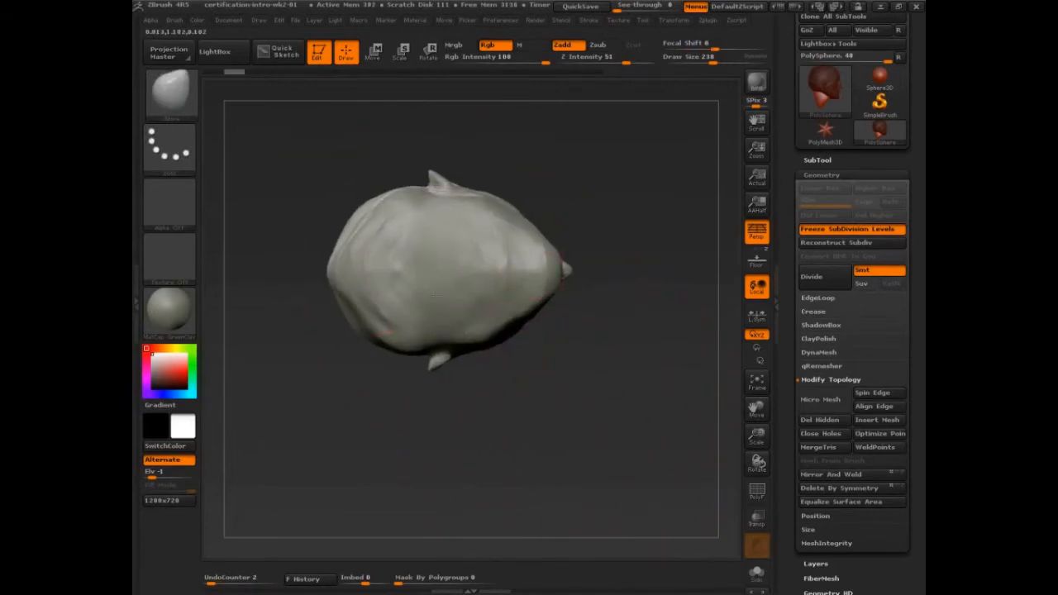
{"action": "key", "text": "shift"}
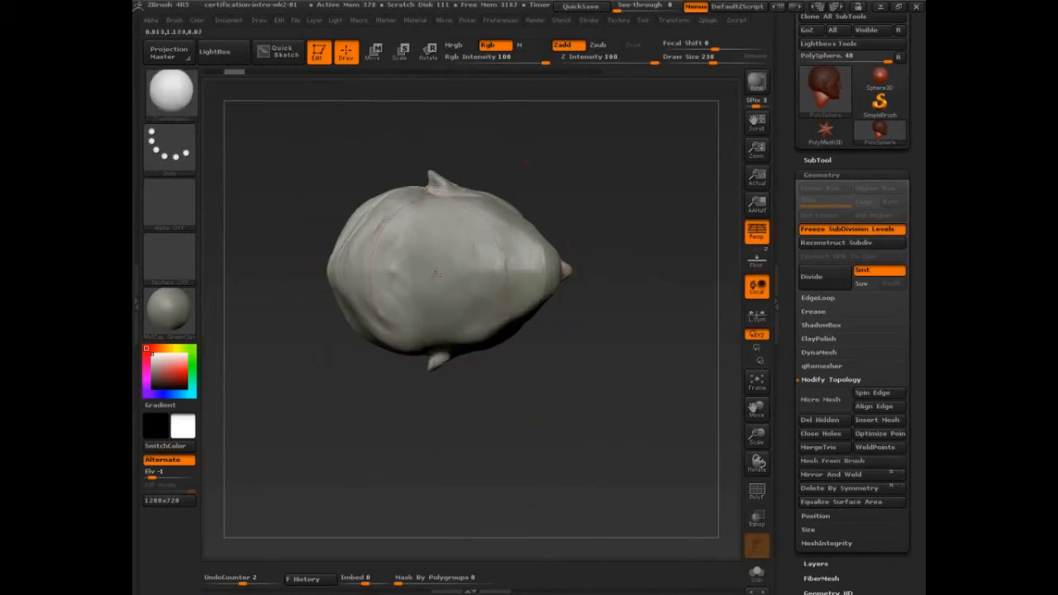
{"action": "left_click_drag", "start_coordinate": [434, 274], "coordinate": [439, 340]}
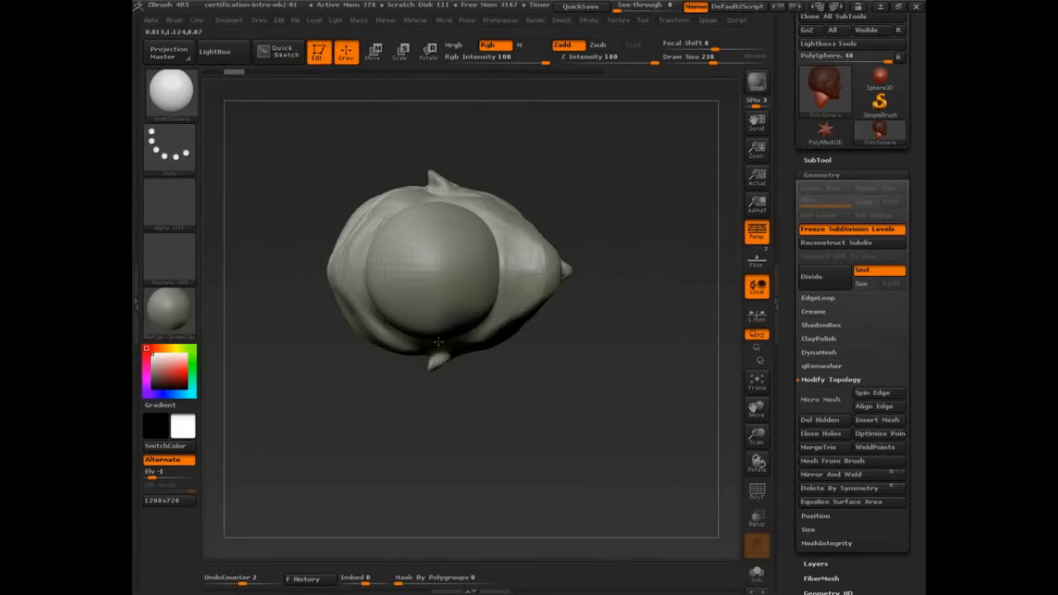
{"action": "left_click_drag", "start_coordinate": [535, 331], "coordinate": [642, 381]}
Switch to the Move brush at draw size 145 and pull the sphere's upper rear up against the skull base.
{"action": "key", "text": "s"}
{"action": "mouse_move", "coordinate": [413, 273]}
{"action": "left_mouse_down"}
{"action": "mouse_move", "coordinate": [394, 272]}
{"action": "mouse_move", "coordinate": [380, 251]}
{"action": "left_mouse_up"}
{"action": "key", "text": "b"}
{"action": "key", "text": "m"}
{"action": "key", "text": "v"}
{"action": "key", "text": "s"}
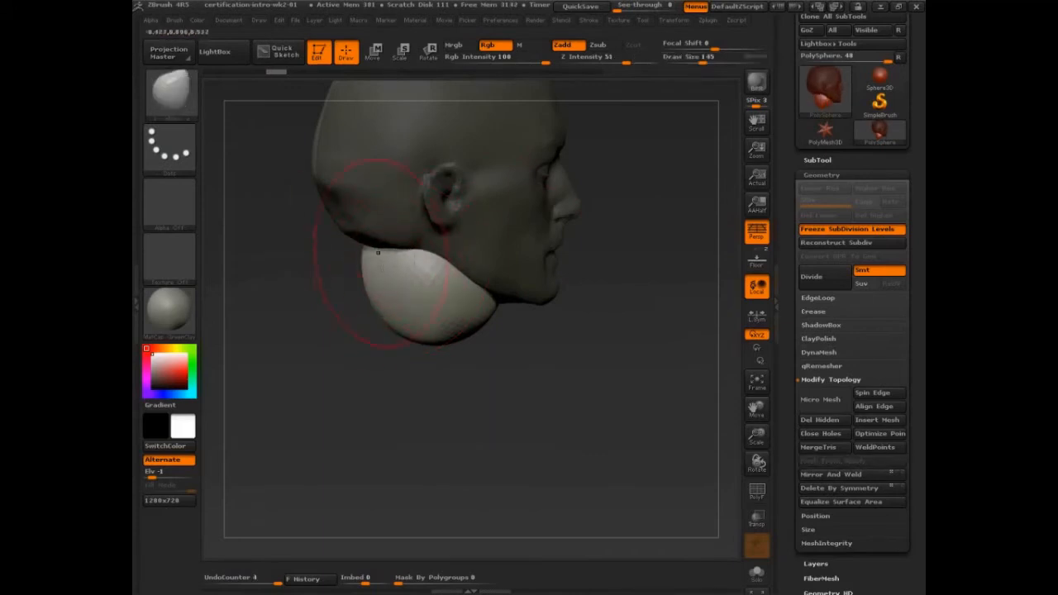
{"action": "key", "text": "s"}
Pull the sphere's lower part downward to lengthen it into a neck, shaping it in side and rear views.
{"action": "left_click_drag", "start_coordinate": [391, 293], "coordinate": [398, 293]}
{"action": "mouse_move", "coordinate": [395, 330]}
{"action": "left_mouse_down"}
{"action": "mouse_move", "coordinate": [399, 382]}
{"action": "mouse_move", "coordinate": [430, 361]}
{"action": "mouse_move", "coordinate": [417, 388]}
{"action": "left_mouse_up"}
{"action": "key", "text": "s"}
{"action": "mouse_move", "coordinate": [461, 353]}
{"action": "left_mouse_down"}
{"action": "mouse_move", "coordinate": [476, 384]}
{"action": "mouse_move", "coordinate": [441, 387]}
{"action": "mouse_move", "coordinate": [498, 401]}
{"action": "left_mouse_up"}
{"action": "left_click_drag", "start_coordinate": [426, 430], "coordinate": [505, 432]}
{"action": "mouse_move", "coordinate": [514, 358]}
{"action": "left_mouse_down"}
{"action": "mouse_move", "coordinate": [512, 389]}
{"action": "mouse_move", "coordinate": [435, 381]}
{"action": "left_mouse_up"}
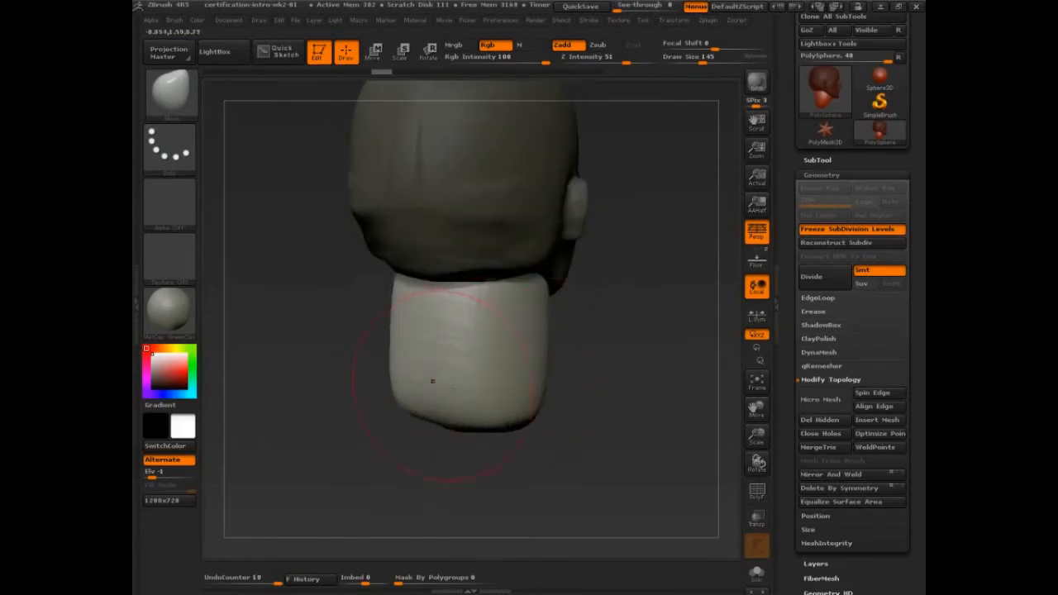
Enlarge the Move brush to a draw size of 200 and pull the neck's lower rear contour backward.
{"action": "left_click_drag", "start_coordinate": [463, 448], "coordinate": [415, 443]}
{"action": "key", "text": "s"}
{"action": "left_click_drag", "start_coordinate": [477, 404], "coordinate": [484, 405]}
{"action": "mouse_move", "coordinate": [409, 418]}
{"action": "left_mouse_down"}
{"action": "mouse_move", "coordinate": [419, 417]}
{"action": "mouse_move", "coordinate": [407, 416]}
{"action": "left_mouse_up"}
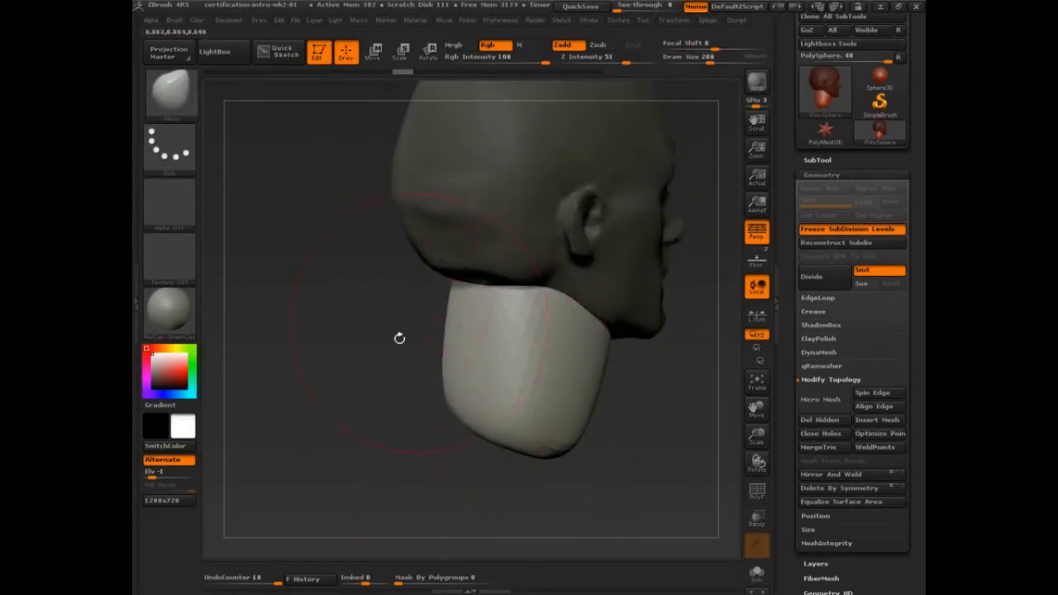
{"action": "left_click_drag", "start_coordinate": [399, 338], "coordinate": [411, 332]}
{"action": "left_click_drag", "start_coordinate": [448, 389], "coordinate": [422, 416]}
{"action": "left_click_drag", "start_coordinate": [474, 473], "coordinate": [449, 477]}
{"action": "left_click_drag", "start_coordinate": [472, 442], "coordinate": [480, 434]}
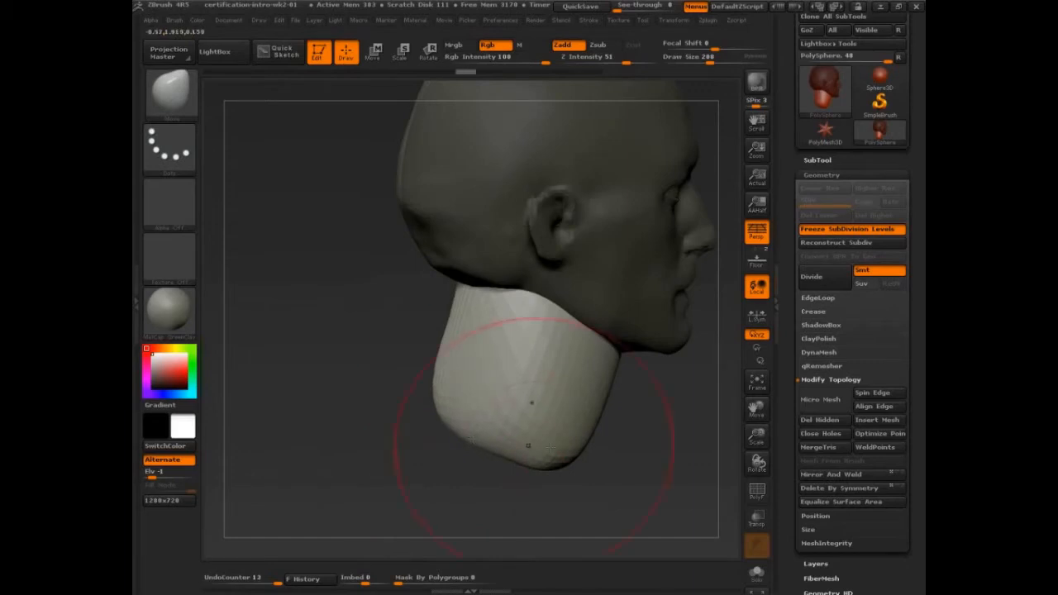
Adjust the neck's front and lower contours below the jaw with the Move brush.
{"action": "left_click_drag", "start_coordinate": [616, 406], "coordinate": [602, 406]}
{"action": "mouse_move", "coordinate": [642, 452]}
{"action": "left_mouse_down"}
{"action": "mouse_move", "coordinate": [611, 449]}
{"action": "mouse_move", "coordinate": [605, 435]}
{"action": "left_mouse_up"}
{"action": "mouse_move", "coordinate": [660, 438]}
{"action": "left_mouse_down"}
{"action": "mouse_move", "coordinate": [668, 390]}
{"action": "mouse_move", "coordinate": [648, 389]}
{"action": "left_mouse_up"}
{"action": "key", "text": "s"}
{"action": "mouse_move", "coordinate": [668, 397]}
{"action": "left_mouse_down"}
{"action": "mouse_move", "coordinate": [674, 405]}
{"action": "mouse_move", "coordinate": [662, 418]}
{"action": "left_mouse_up"}
{"action": "mouse_move", "coordinate": [634, 368]}
{"action": "left_mouse_down"}
{"action": "mouse_move", "coordinate": [649, 363]}
{"action": "mouse_move", "coordinate": [624, 375]}
{"action": "mouse_move", "coordinate": [696, 400]}
{"action": "left_mouse_up"}
{"action": "key", "text": "s"}
Refine the neck's rear contour in side view with the Move brush at draw size 203.
{"action": "mouse_move", "coordinate": [591, 355]}
{"action": "left_mouse_down", "text": "shift"}
{"action": "mouse_move", "coordinate": [587, 348]}
{"action": "mouse_move", "coordinate": [574, 444]}
{"action": "left_mouse_up", "text": "shift"}
{"action": "mouse_move", "coordinate": [626, 461]}
{"action": "left_mouse_down", "text": "alt"}
{"action": "mouse_move", "coordinate": [565, 360]}
{"action": "mouse_move", "coordinate": [522, 395]}
{"action": "left_mouse_up", "text": "alt"}
{"action": "key", "text": "s"}
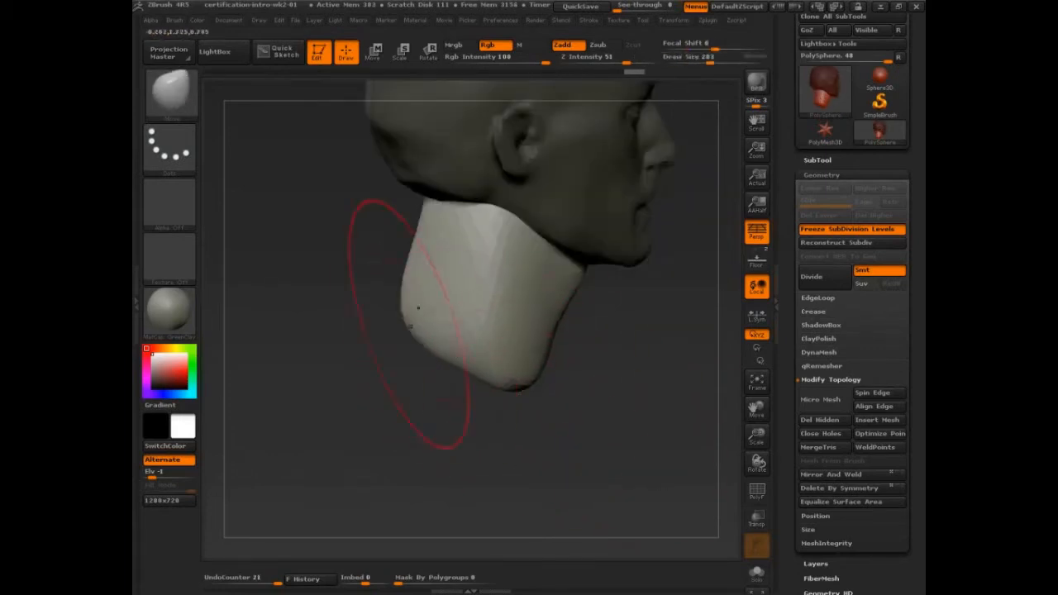
{"action": "left_click_drag", "start_coordinate": [413, 310], "coordinate": [423, 306]}
{"action": "mouse_move", "coordinate": [592, 410]}
{"action": "left_mouse_down", "text": "alt"}
{"action": "mouse_move", "coordinate": [565, 342]}
{"action": "mouse_move", "coordinate": [500, 318]}
{"action": "left_mouse_up", "text": "alt"}
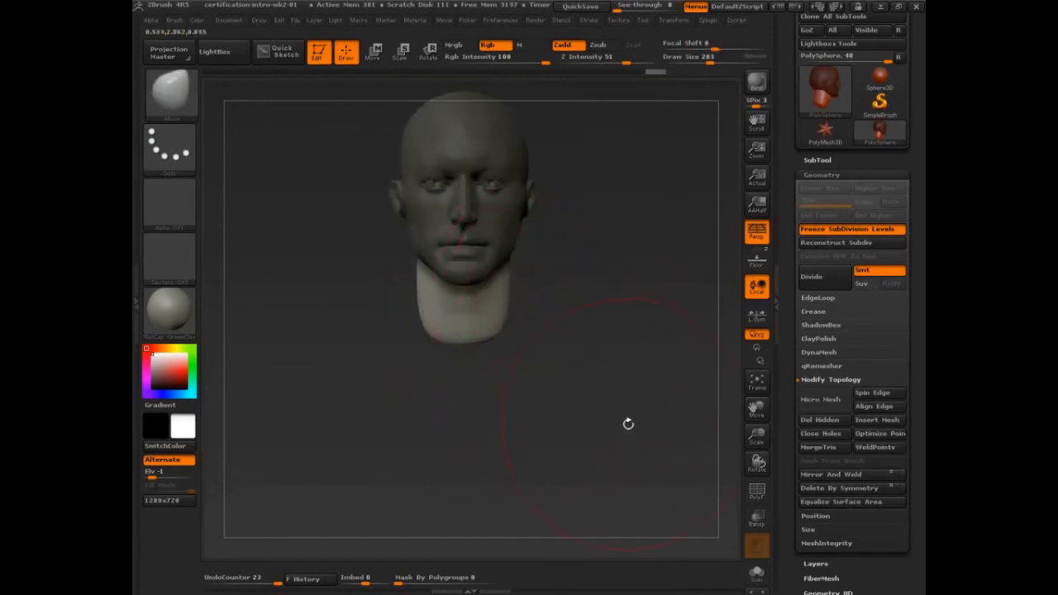
{"action": "left_click_drag", "start_coordinate": [626, 425], "coordinate": [559, 375]}
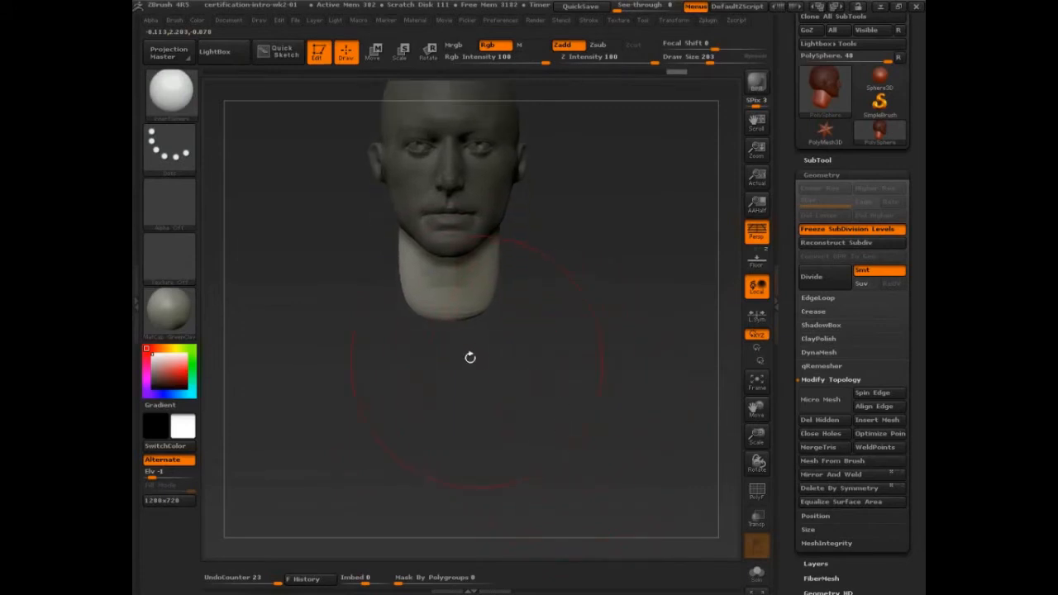
{"action": "mouse_move", "coordinate": [567, 300]}
{"action": "left_mouse_down"}
{"action": "mouse_move", "coordinate": [622, 380]}
{"action": "mouse_move", "coordinate": [576, 371]}
{"action": "mouse_move", "coordinate": [590, 371]}
{"action": "mouse_move", "coordinate": [610, 398]}
{"action": "mouse_move", "coordinate": [620, 389]}
{"action": "left_mouse_up"}
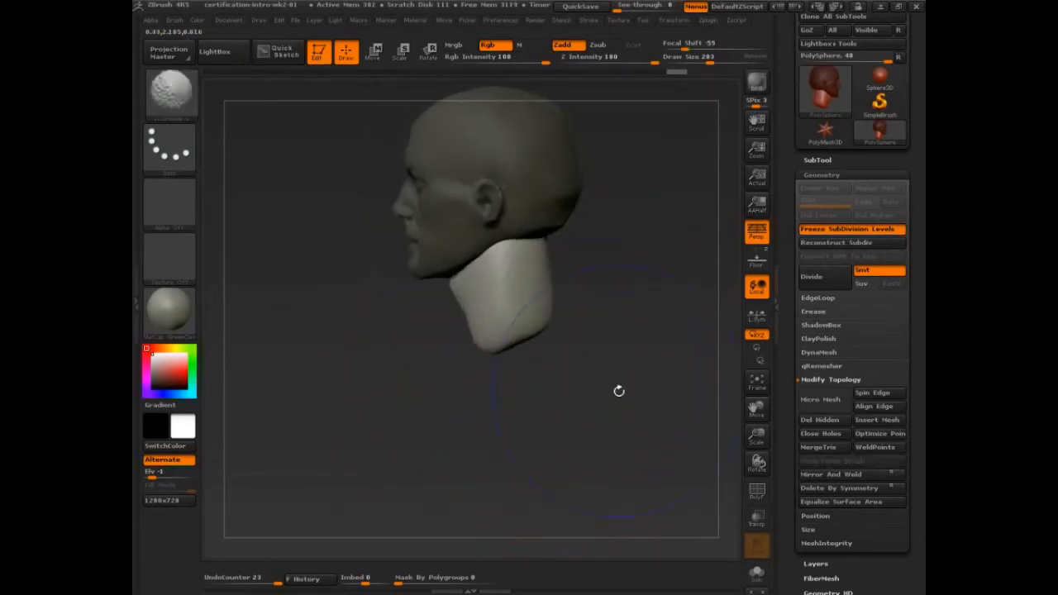
{"action": "mouse_move", "coordinate": [498, 108]}
{"action": "left_mouse_down", "text": "ctrl+shift"}
{"action": "mouse_move", "coordinate": [554, 93]}
{"action": "mouse_move", "coordinate": [572, 112]}
{"action": "left_mouse_up", "text": "ctrl+shift"}
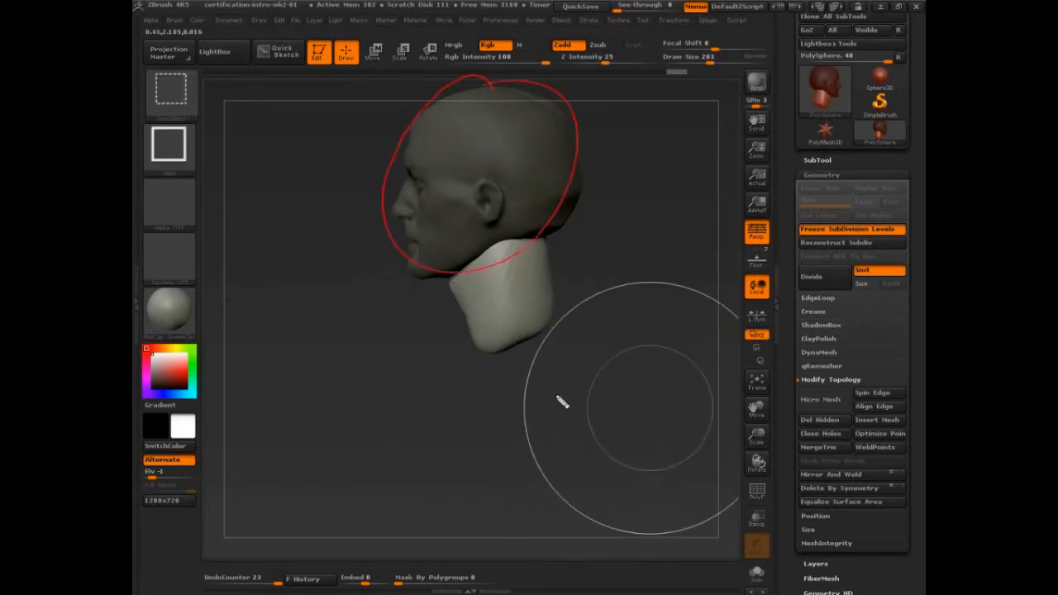
{"action": "mouse_move", "coordinate": [538, 324]}
{"action": "left_mouse_down"}
{"action": "mouse_move", "coordinate": [592, 511]}
{"action": "mouse_move", "coordinate": [530, 319]}
{"action": "left_mouse_up"}
{"action": "left_click_drag", "start_coordinate": [305, 329], "coordinate": [529, 317]}
{"action": "left_click_drag", "start_coordinate": [522, 282], "coordinate": [506, 344]}
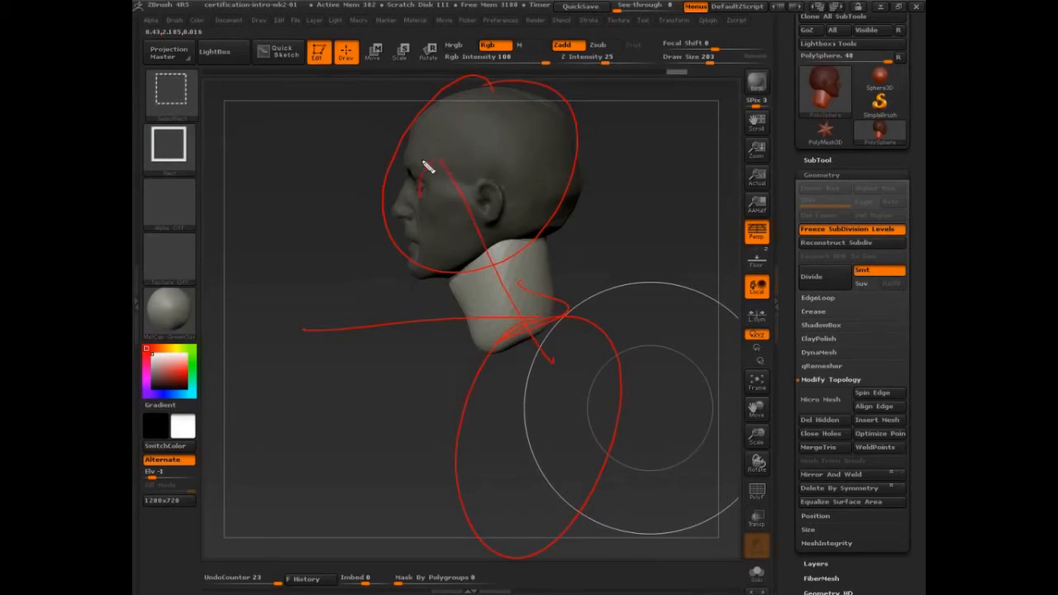
{"action": "key", "text": "Escape"}
{"action": "mouse_move", "coordinate": [653, 335]}
{"action": "left_mouse_down"}
{"action": "mouse_move", "coordinate": [678, 380]}
{"action": "mouse_move", "coordinate": [640, 400]}
{"action": "mouse_move", "coordinate": [507, 333]}
{"action": "left_mouse_up"}
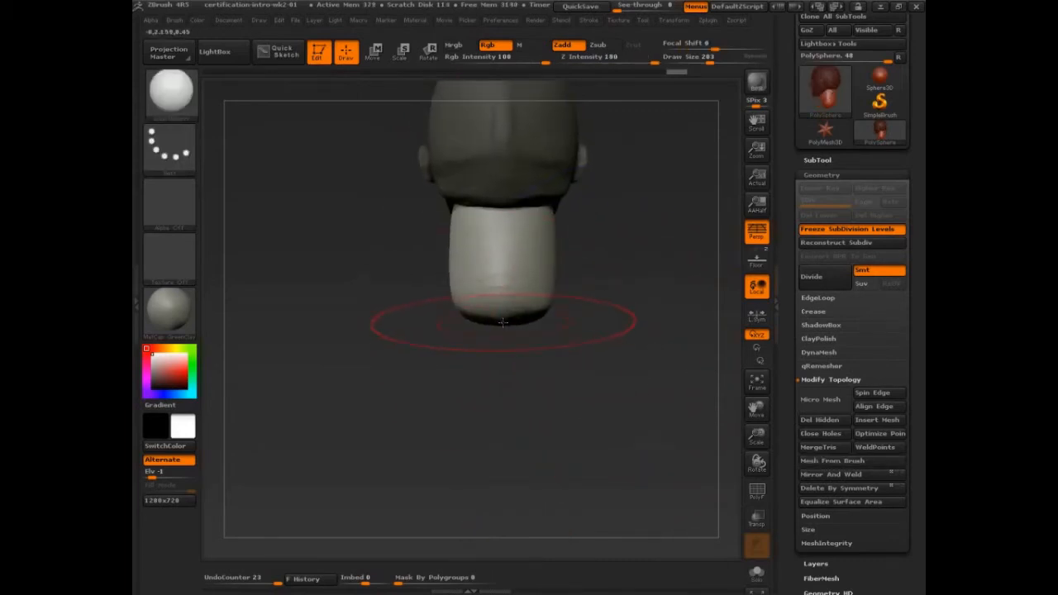
{"action": "left_click_drag", "start_coordinate": [621, 373], "coordinate": [636, 438]}
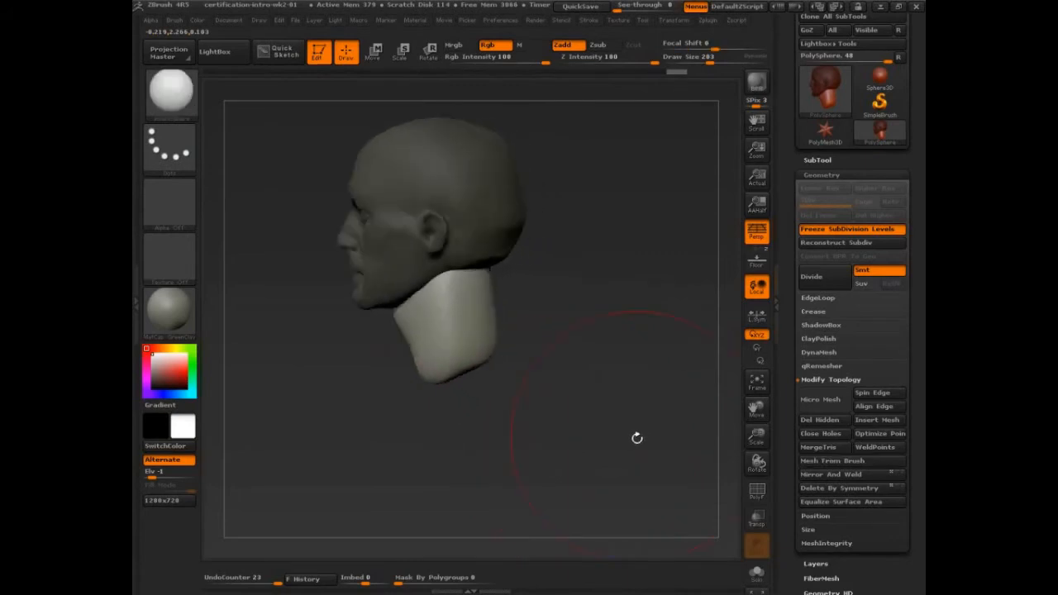
{"action": "left_click_drag", "start_coordinate": [569, 453], "coordinate": [553, 449], "text": "shift"}
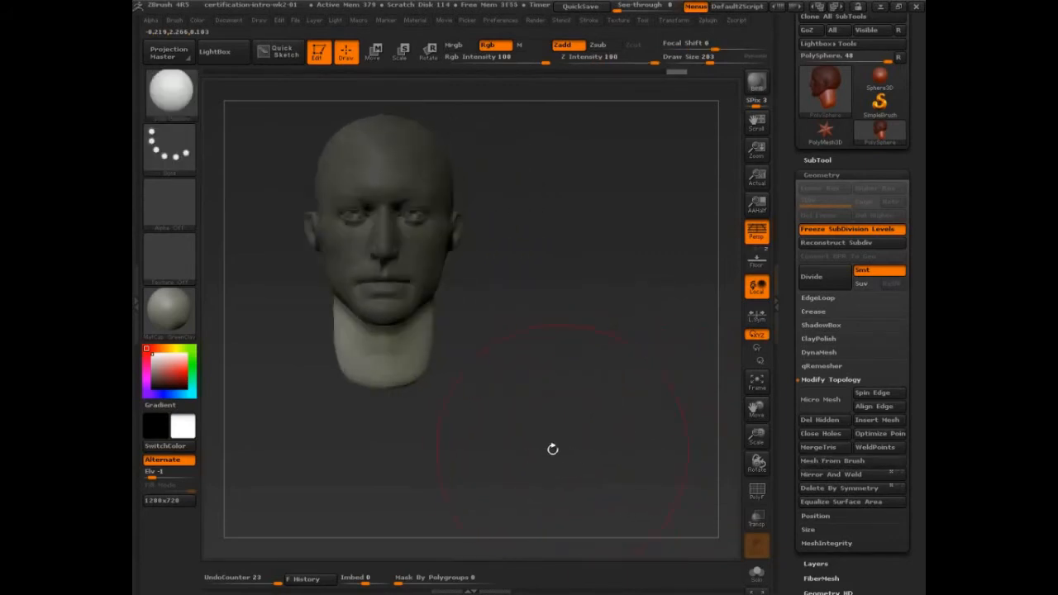
{"action": "key", "text": "ctrl+shift"}
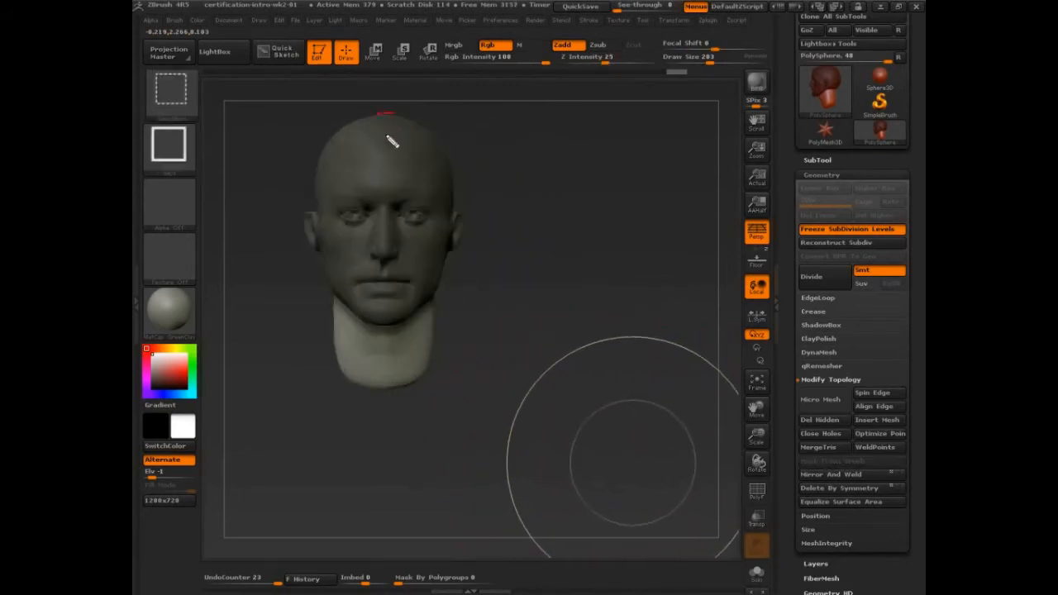
{"action": "left_click_drag", "start_coordinate": [385, 114], "coordinate": [379, 324]}
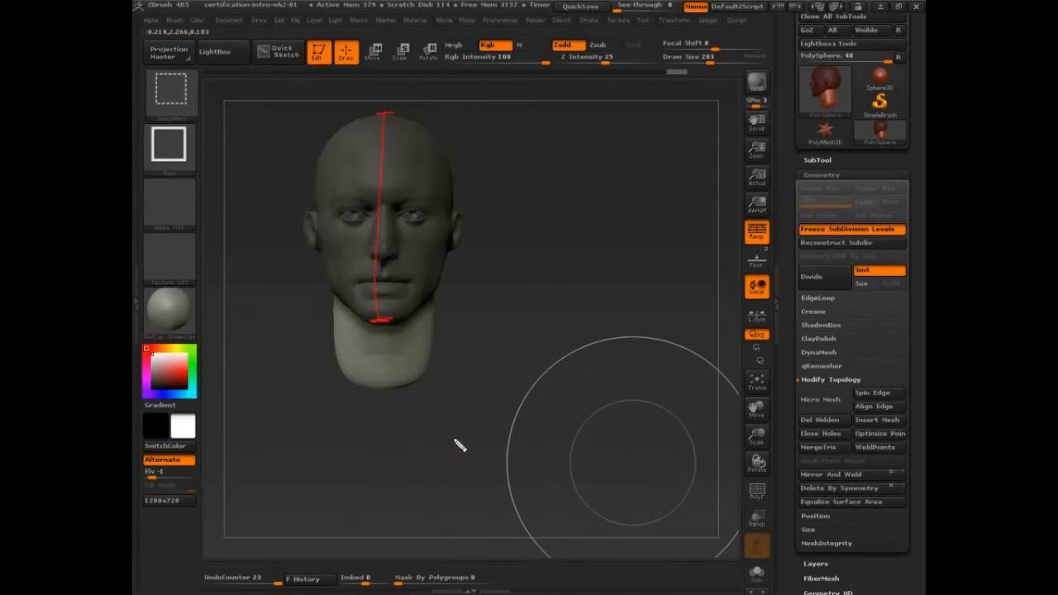
{"action": "left_click_drag", "start_coordinate": [257, 496], "coordinate": [551, 498]}
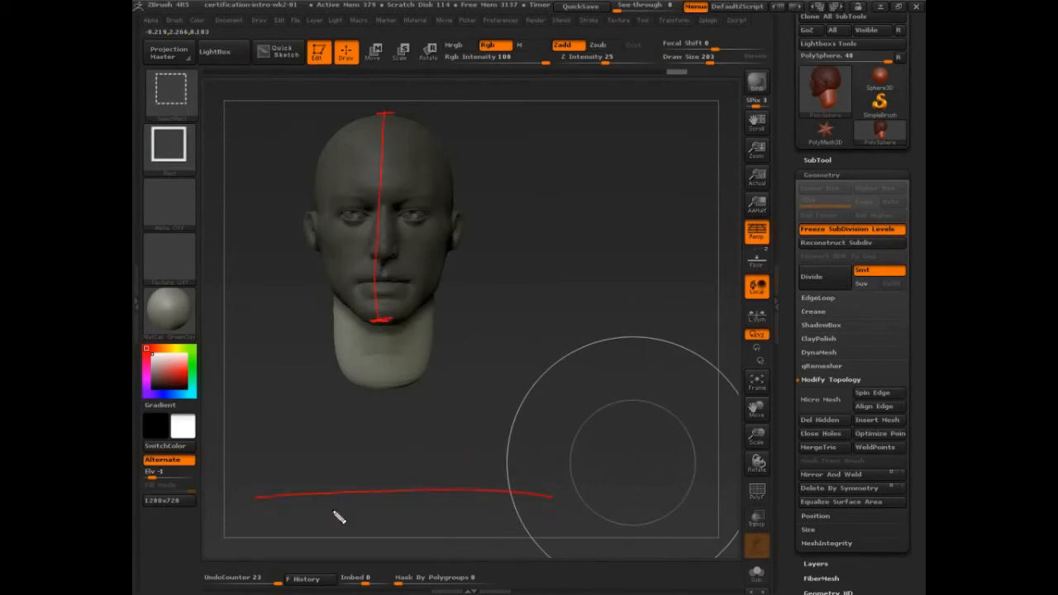
{"action": "left_click_drag", "start_coordinate": [380, 294], "coordinate": [379, 566]}
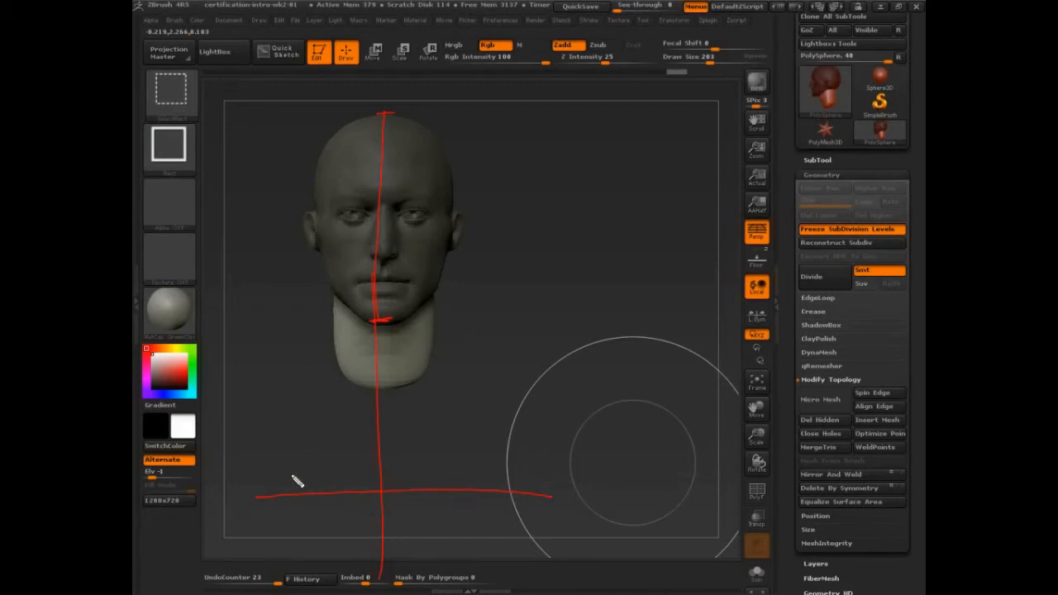
{"action": "left_click_drag", "start_coordinate": [287, 468], "coordinate": [321, 481]}
{"action": "mouse_move", "coordinate": [229, 474]}
{"action": "left_mouse_down"}
{"action": "mouse_move", "coordinate": [229, 494]}
{"action": "mouse_move", "coordinate": [266, 492]}
{"action": "left_mouse_up"}
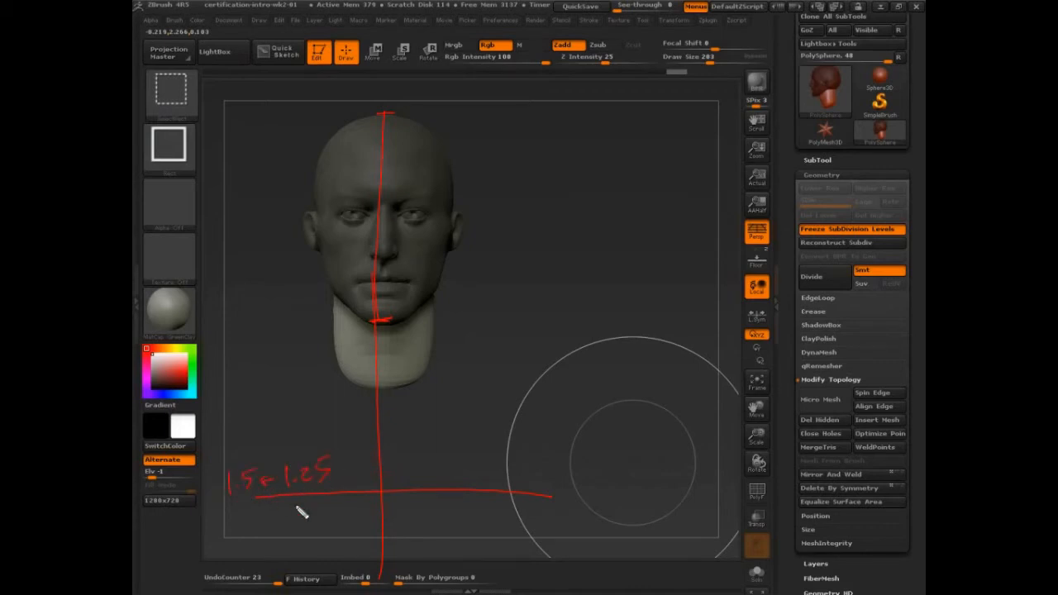
{"action": "key", "text": "Escape"}
Reduce the InsertSphere brush to a draw size of 68.
{"action": "mouse_move", "coordinate": [521, 455]}
{"action": "left_mouse_down"}
{"action": "mouse_move", "coordinate": [579, 447]}
{"action": "mouse_move", "coordinate": [588, 434]}
{"action": "mouse_move", "coordinate": [578, 402]}
{"action": "left_mouse_up"}
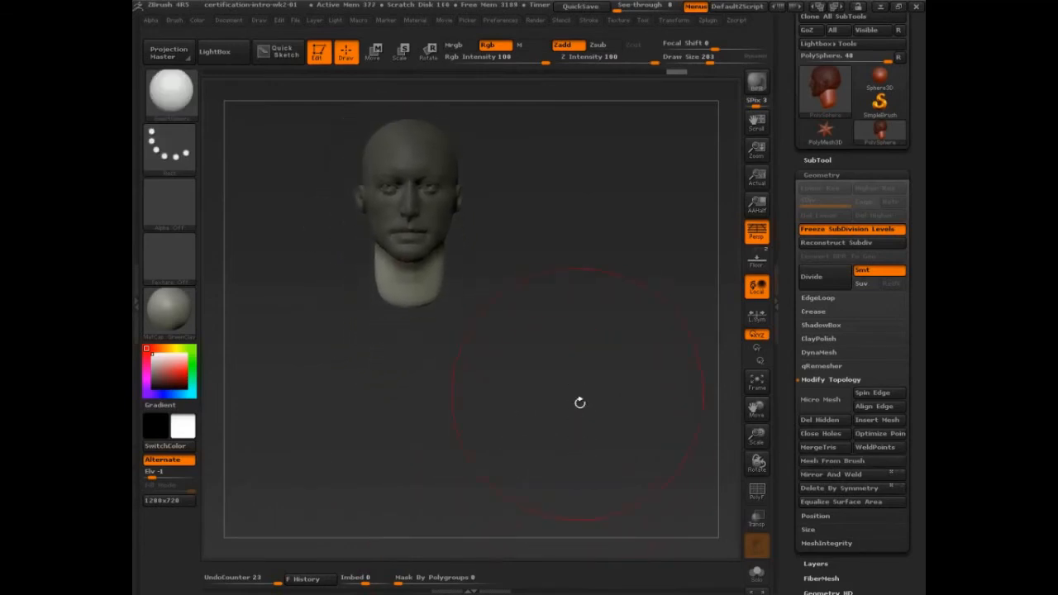
{"action": "mouse_move", "coordinate": [593, 438]}
{"action": "left_mouse_down", "text": "shift"}
{"action": "mouse_move", "coordinate": [604, 454]}
{"action": "mouse_move", "coordinate": [582, 446]}
{"action": "left_mouse_up", "text": "shift"}
{"action": "key", "text": "s"}
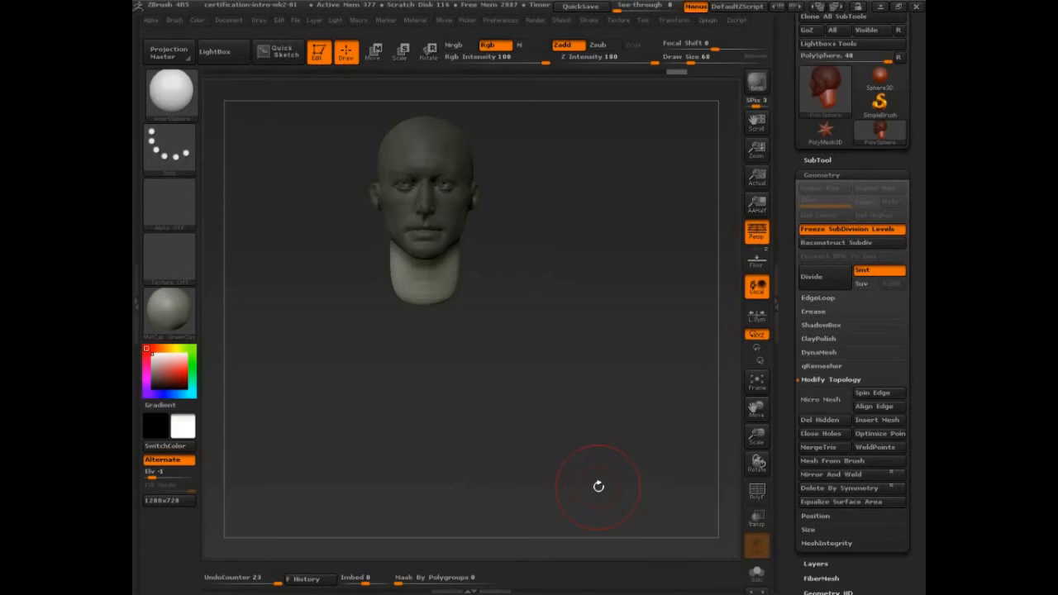
{"action": "key", "text": "ctrl+shift"}
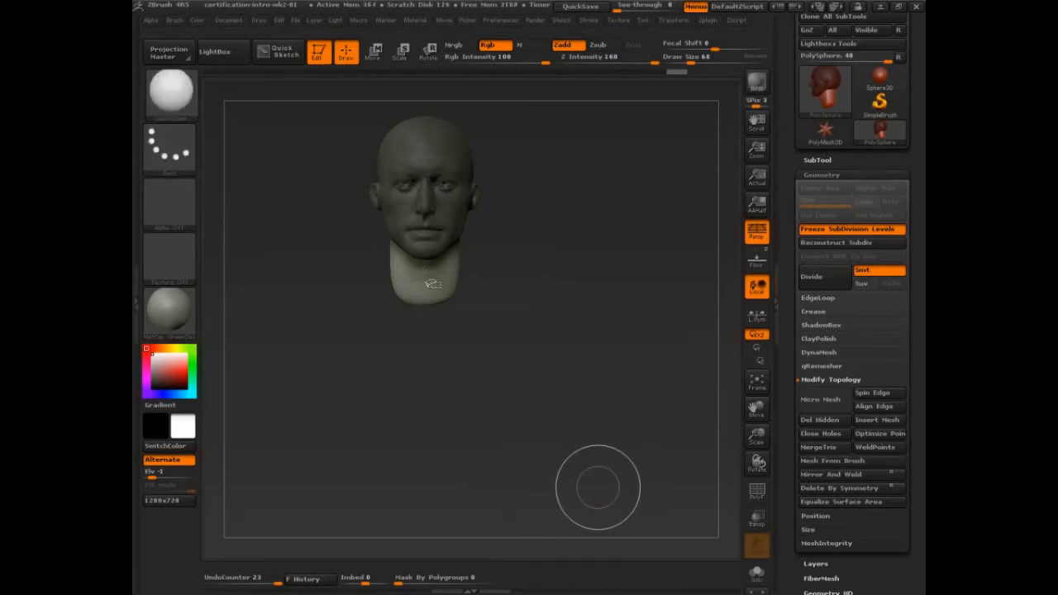
{"action": "left_click_drag", "start_coordinate": [563, 206], "coordinate": [565, 210]}
{"action": "key", "text": "ctrl+shift"}
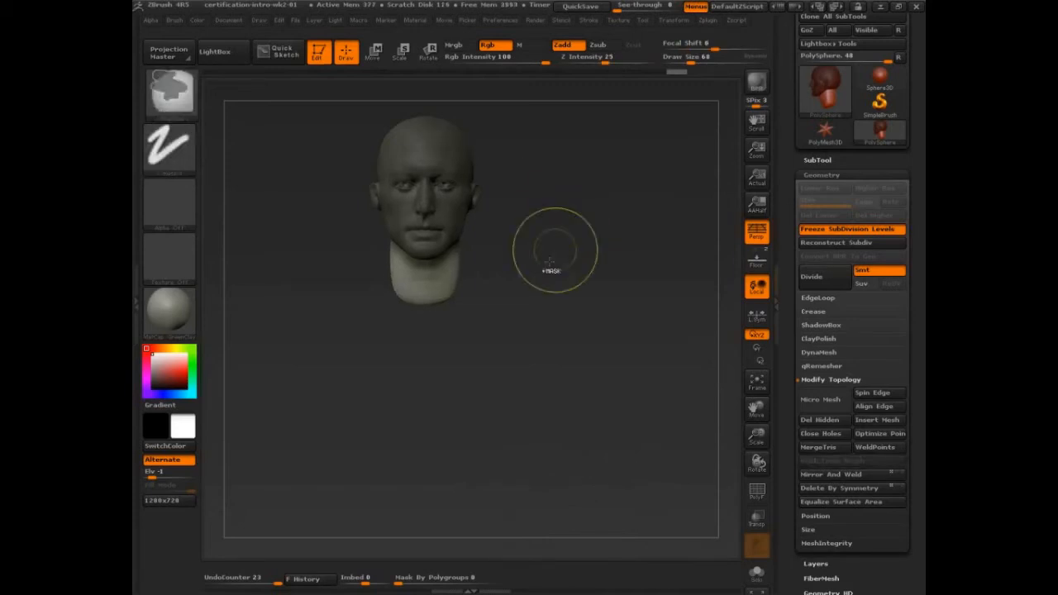
{"action": "left_click_drag", "start_coordinate": [429, 156], "coordinate": [426, 261]}
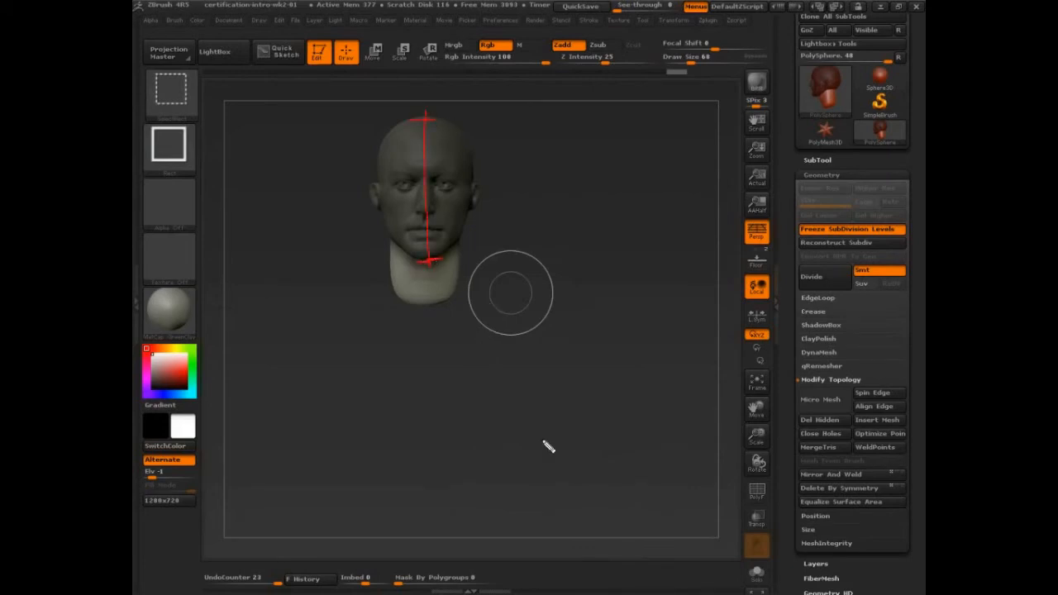
{"action": "left_click", "coordinate": [430, 196]}
{"action": "left_click_drag", "start_coordinate": [431, 279], "coordinate": [431, 334]}
{"action": "mouse_move", "coordinate": [375, 324]}
{"action": "left_mouse_down"}
{"action": "mouse_move", "coordinate": [494, 320]}
{"action": "mouse_move", "coordinate": [499, 333]}
{"action": "left_mouse_up"}
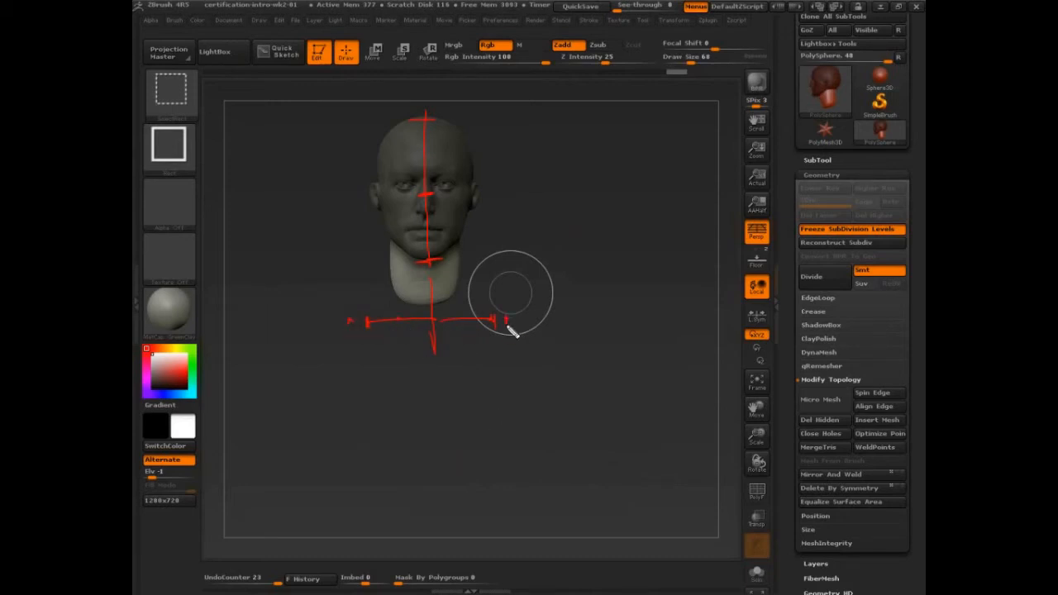
{"action": "left_click_drag", "start_coordinate": [348, 256], "coordinate": [354, 467]}
{"action": "left_click_drag", "start_coordinate": [514, 263], "coordinate": [511, 484]}
{"action": "left_click_drag", "start_coordinate": [370, 202], "coordinate": [340, 198]}
{"action": "left_click_drag", "start_coordinate": [484, 198], "coordinate": [507, 198]}
{"action": "left_click_drag", "start_coordinate": [501, 192], "coordinate": [503, 203]}
{"action": "left_click_drag", "start_coordinate": [351, 224], "coordinate": [354, 511]}
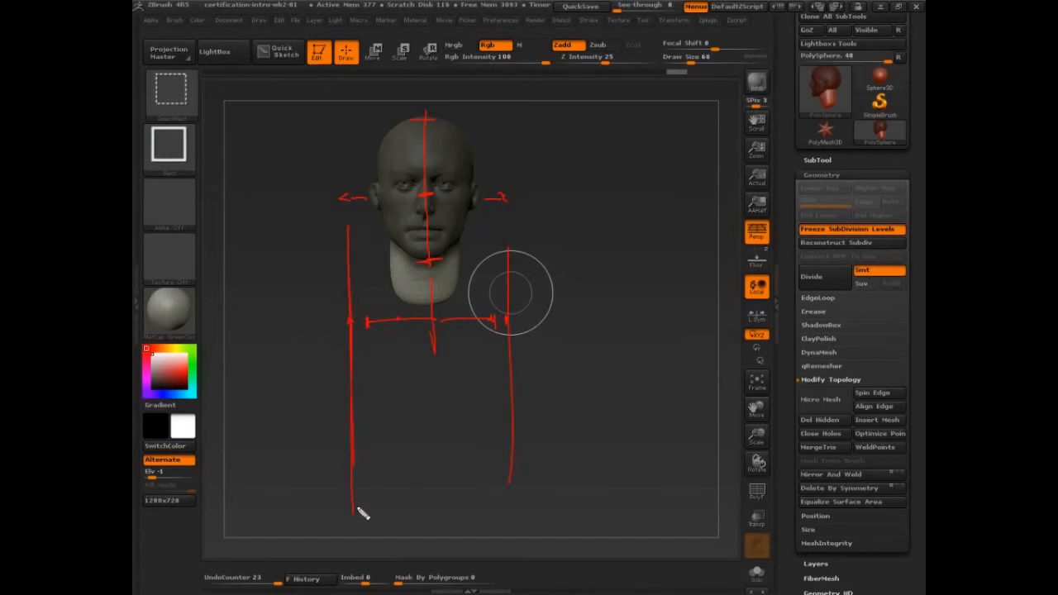
{"action": "left_click_drag", "start_coordinate": [513, 459], "coordinate": [513, 500]}
{"action": "key", "text": "Escape"}
Insert a sphere at the neck's lower end in back view, sized slightly wider than the head including the ears.
{"action": "left_click_drag", "start_coordinate": [654, 456], "coordinate": [581, 435]}
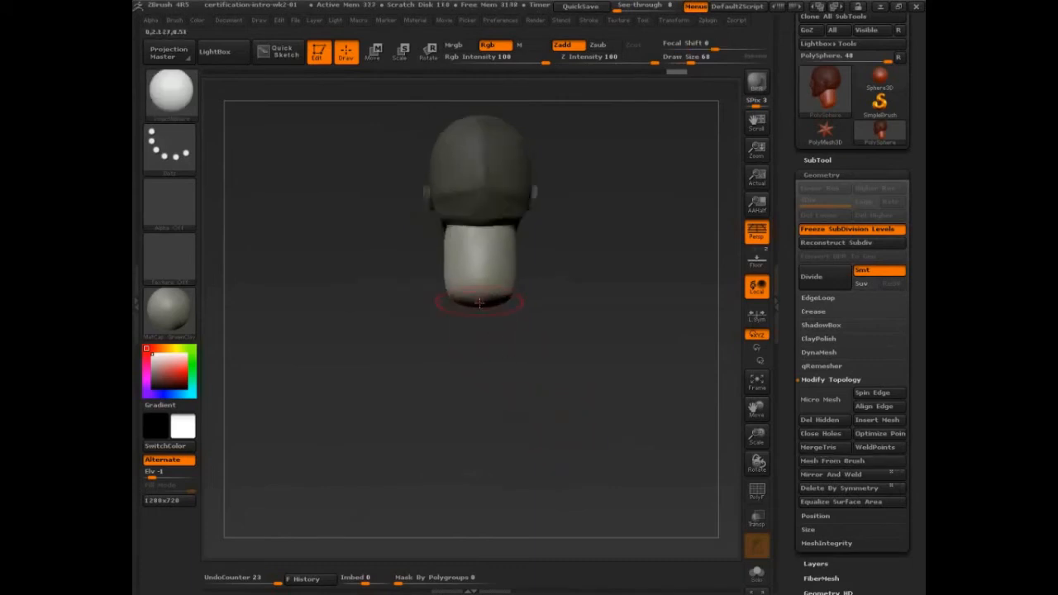
{"action": "left_click_drag", "start_coordinate": [479, 305], "coordinate": [482, 369]}
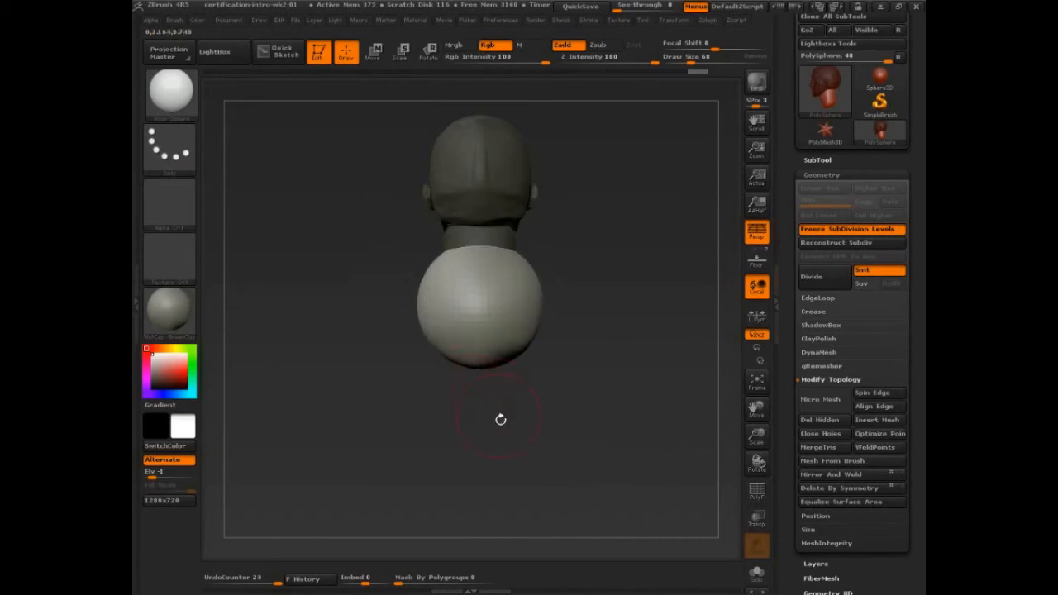
{"action": "key", "text": "ctrl+shift+d"}
{"action": "left_click_drag", "start_coordinate": [416, 315], "coordinate": [409, 146]}
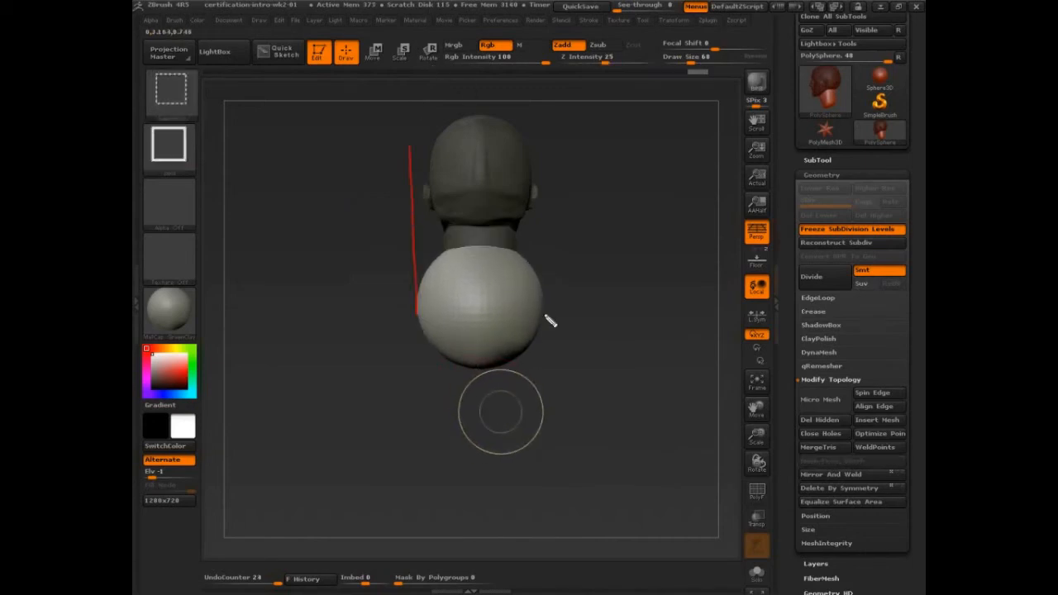
{"action": "left_click_drag", "start_coordinate": [545, 315], "coordinate": [543, 114]}
{"action": "left_click_drag", "start_coordinate": [547, 196], "coordinate": [540, 197]}
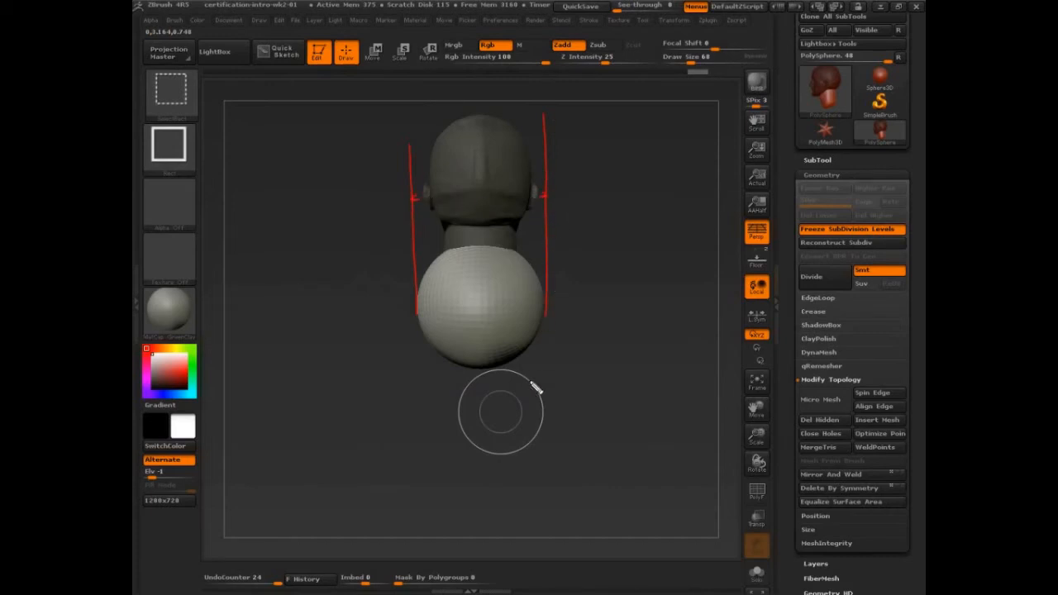
Stretch the inserted sphere downward into an elongated torso mass with the Move brush at draw size 197.
{"action": "key", "text": "ctrl+shift+d"}
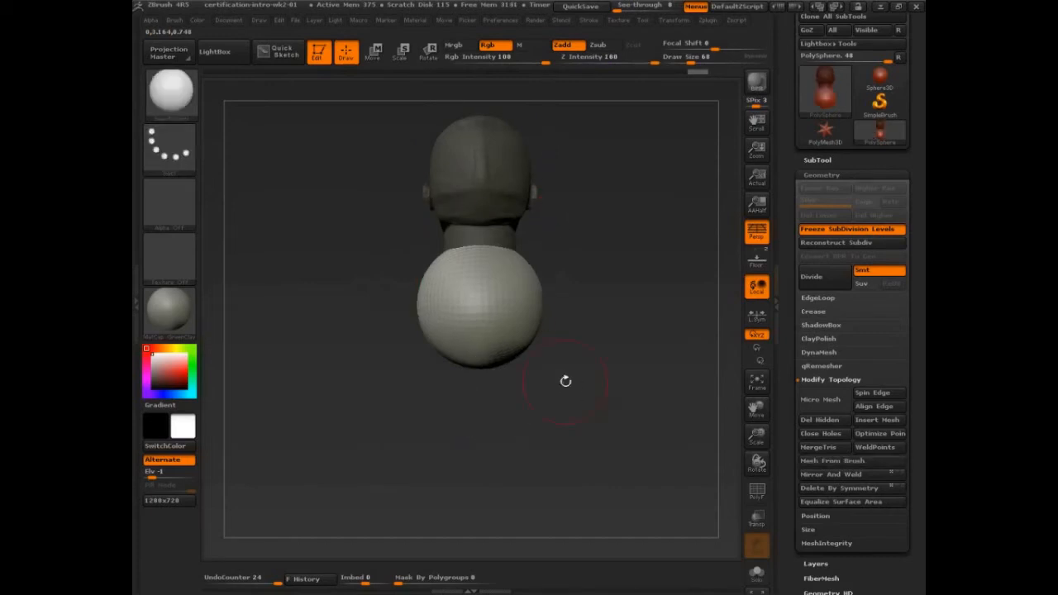
{"action": "key", "text": "s"}
{"action": "left_click_drag", "start_coordinate": [528, 400], "coordinate": [634, 408]}
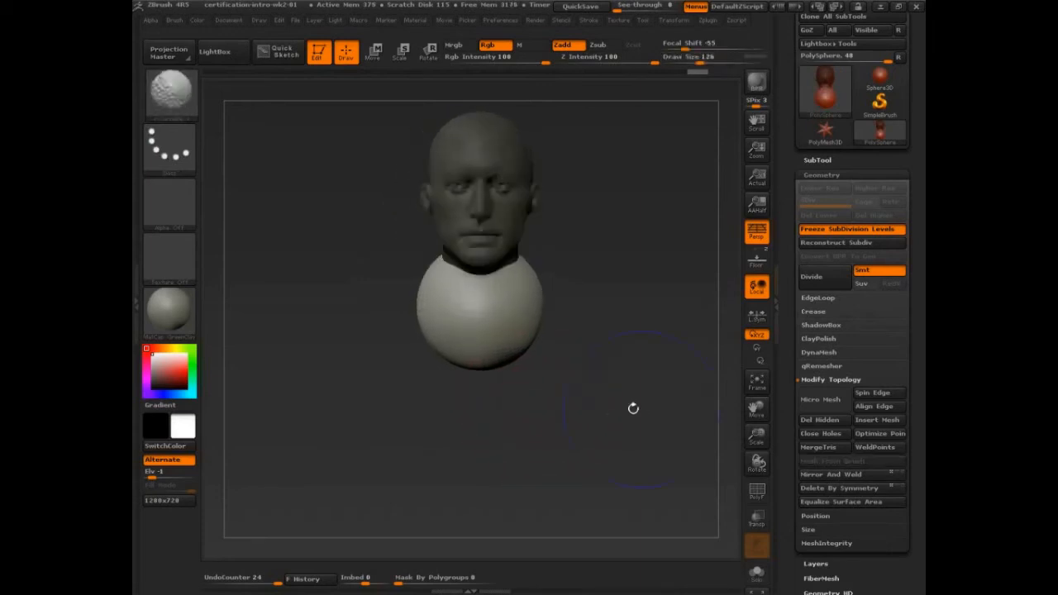
{"action": "key", "text": "s"}
{"action": "left_click_drag", "start_coordinate": [501, 385], "coordinate": [509, 386]}
{"action": "mouse_move", "coordinate": [529, 412]}
{"action": "left_mouse_down"}
{"action": "mouse_move", "coordinate": [536, 425]}
{"action": "mouse_move", "coordinate": [517, 380]}
{"action": "left_mouse_up"}
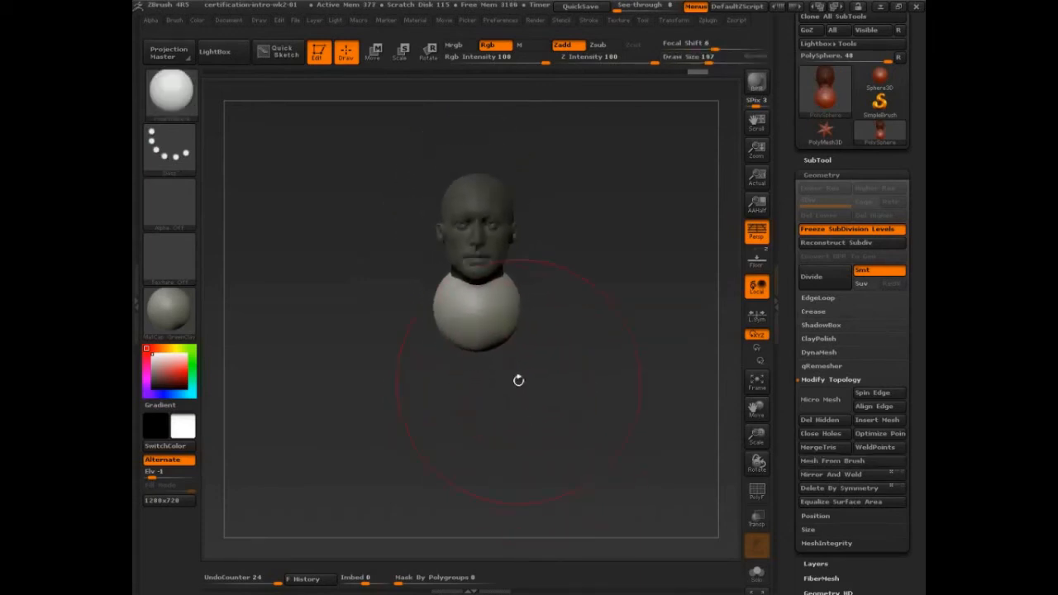
{"action": "key", "text": "b"}
{"action": "key", "text": "m"}
{"action": "key", "text": "v"}
{"action": "left_click_drag", "start_coordinate": [478, 353], "coordinate": [474, 429]}
{"action": "mouse_move", "coordinate": [598, 416]}
{"action": "left_mouse_down"}
{"action": "mouse_move", "coordinate": [610, 416]}
{"action": "mouse_move", "coordinate": [582, 409]}
{"action": "left_mouse_up"}
Compare the torso mass with the head's height and a length of 1.75 heads, marking guides at the chin and below the torso.
{"action": "key", "text": "ctrl+shift+d"}
{"action": "mouse_move", "coordinate": [394, 167]}
{"action": "left_mouse_down"}
{"action": "mouse_move", "coordinate": [444, 165]}
{"action": "mouse_move", "coordinate": [417, 267]}
{"action": "left_mouse_up"}
{"action": "mouse_move", "coordinate": [511, 305]}
{"action": "left_mouse_down"}
{"action": "mouse_move", "coordinate": [511, 332]}
{"action": "mouse_move", "coordinate": [535, 329]}
{"action": "left_mouse_up"}
{"action": "left_click", "coordinate": [524, 331]}
{"action": "left_click_drag", "start_coordinate": [592, 296], "coordinate": [569, 328]}
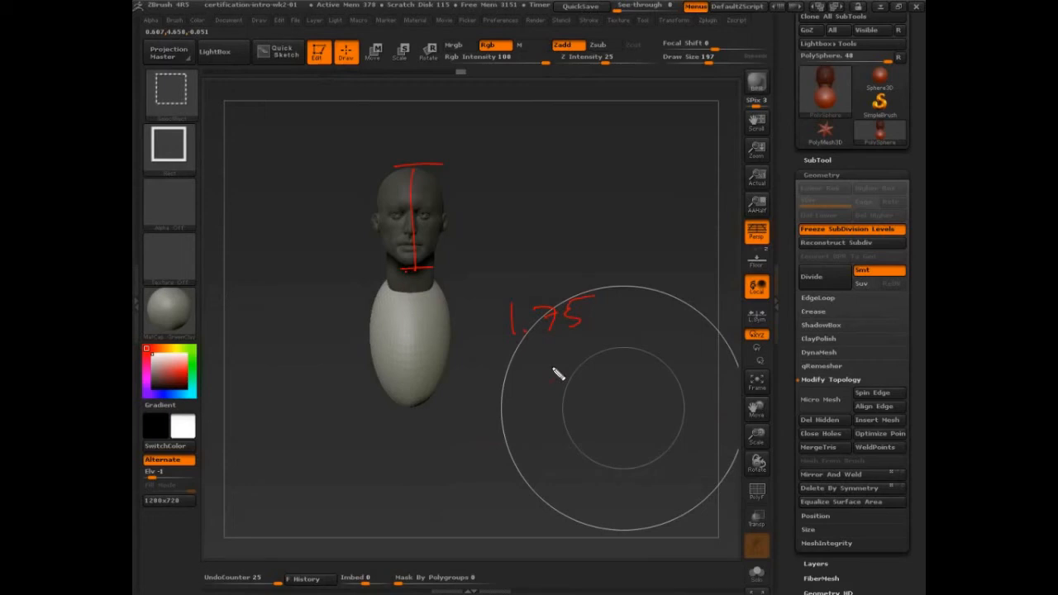
{"action": "mouse_move", "coordinate": [352, 466]}
{"action": "left_mouse_down"}
{"action": "mouse_move", "coordinate": [524, 471]}
{"action": "mouse_move", "coordinate": [495, 472]}
{"action": "left_mouse_up"}
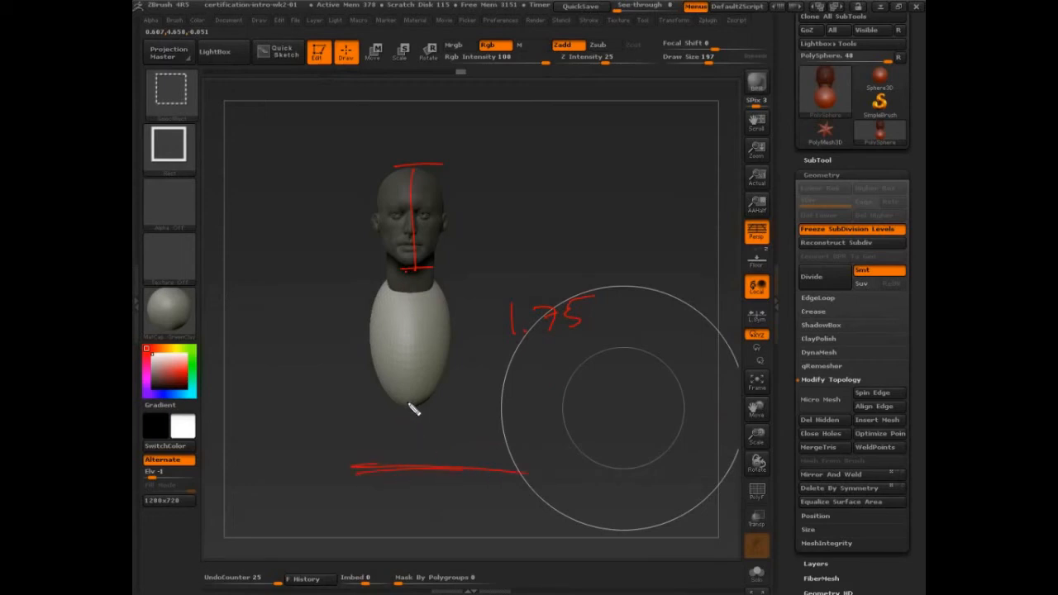
{"action": "left_click_drag", "start_coordinate": [351, 362], "coordinate": [472, 362]}
{"action": "left_click_drag", "start_coordinate": [335, 271], "coordinate": [516, 269]}
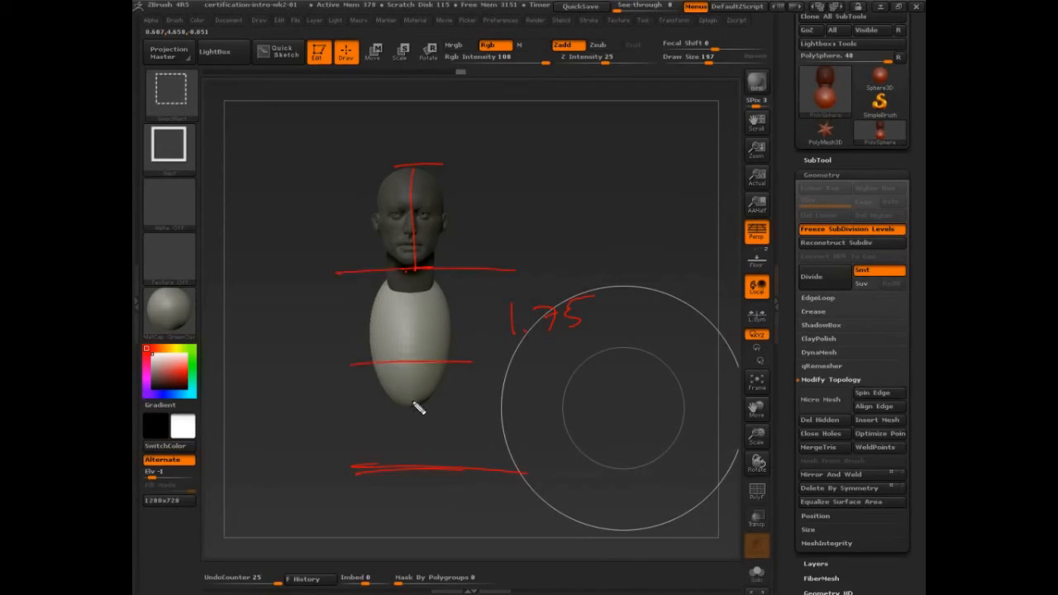
{"action": "left_click", "coordinate": [416, 442]}
{"action": "left_click_drag", "start_coordinate": [411, 406], "coordinate": [425, 405]}
{"action": "left_click_drag", "start_coordinate": [354, 335], "coordinate": [354, 348]}
{"action": "left_click_drag", "start_coordinate": [470, 327], "coordinate": [471, 352]}
{"action": "mouse_move", "coordinate": [389, 299]}
{"action": "left_mouse_down"}
{"action": "mouse_move", "coordinate": [361, 371]}
{"action": "mouse_move", "coordinate": [392, 433]}
{"action": "mouse_move", "coordinate": [406, 421]}
{"action": "mouse_move", "coordinate": [411, 435]}
{"action": "mouse_move", "coordinate": [446, 431]}
{"action": "mouse_move", "coordinate": [472, 347]}
{"action": "mouse_move", "coordinate": [460, 383]}
{"action": "mouse_move", "coordinate": [372, 415]}
{"action": "left_mouse_up"}
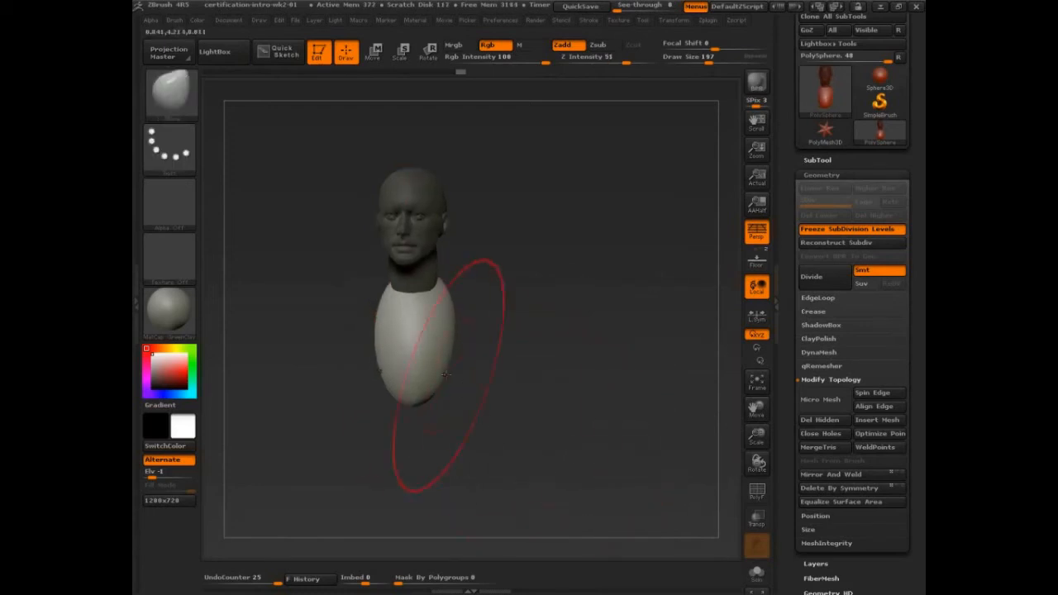
Shape the torso mass's front and rear contours in side view with the Move brush at draw size 136.
{"action": "mouse_move", "coordinate": [449, 378]}
{"action": "left_mouse_down"}
{"action": "mouse_move", "coordinate": [472, 412]}
{"action": "mouse_move", "coordinate": [445, 378]}
{"action": "left_mouse_up"}
{"action": "mouse_move", "coordinate": [433, 371]}
{"action": "left_mouse_down"}
{"action": "mouse_move", "coordinate": [496, 374]}
{"action": "mouse_move", "coordinate": [443, 367]}
{"action": "left_mouse_up"}
{"action": "key", "text": "s"}
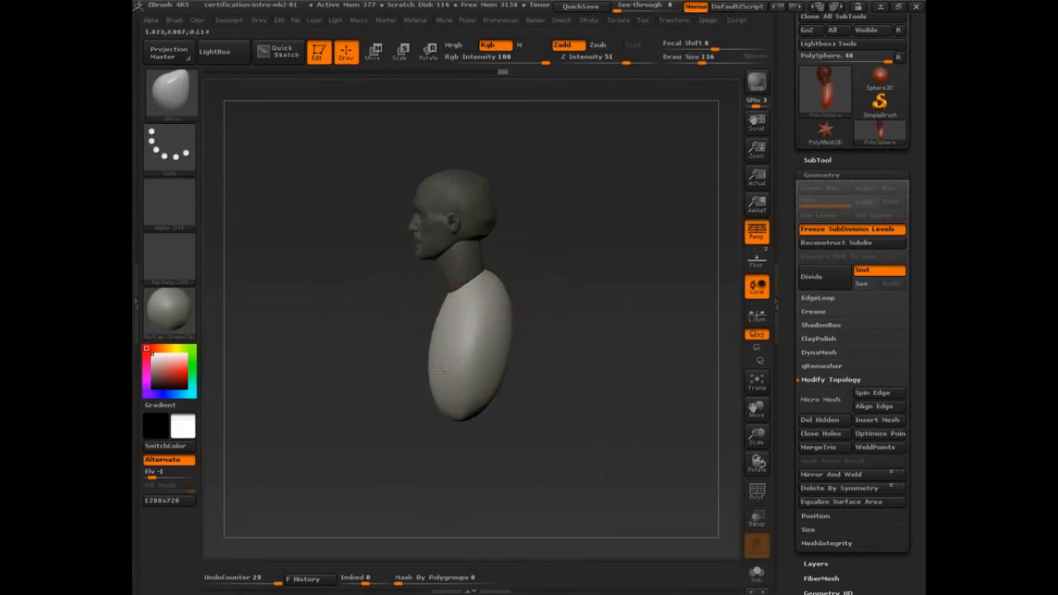
{"action": "mouse_move", "coordinate": [456, 329]}
{"action": "left_mouse_down"}
{"action": "mouse_move", "coordinate": [497, 309]}
{"action": "mouse_move", "coordinate": [503, 331]}
{"action": "left_mouse_up"}
{"action": "left_click_drag", "start_coordinate": [567, 352], "coordinate": [503, 335]}
{"action": "left_click_drag", "start_coordinate": [529, 391], "coordinate": [557, 393]}
{"action": "left_click_drag", "start_coordinate": [488, 399], "coordinate": [493, 405]}
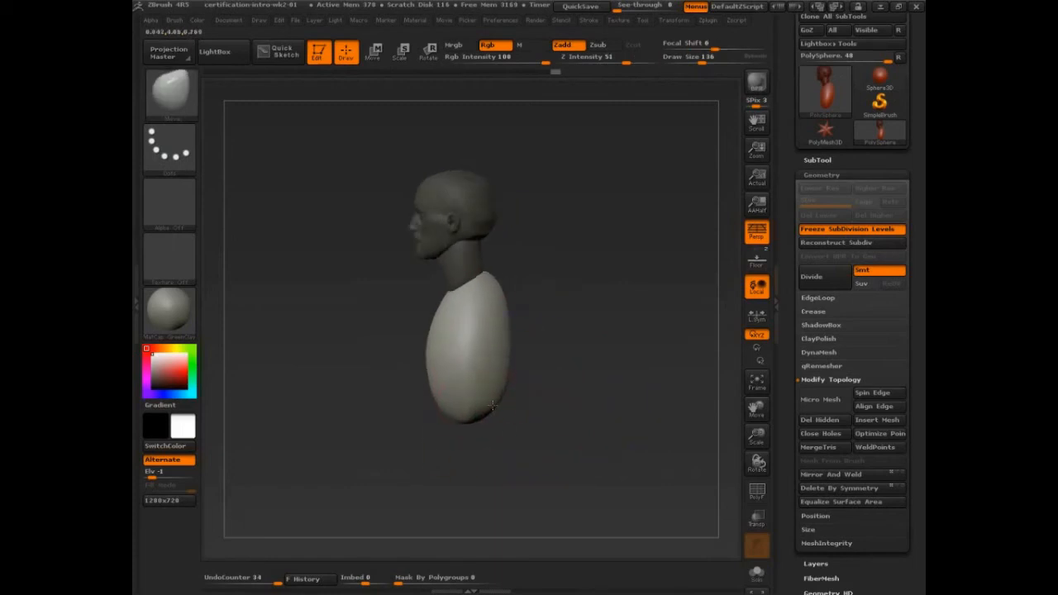
{"action": "left_click_drag", "start_coordinate": [500, 337], "coordinate": [506, 337]}
{"action": "mouse_move", "coordinate": [445, 400]}
{"action": "left_mouse_down"}
{"action": "mouse_move", "coordinate": [478, 405]}
{"action": "mouse_move", "coordinate": [468, 405]}
{"action": "left_mouse_up"}
Widen the torso mass's sides in front view with the Move brush at draw size 197.
{"action": "mouse_move", "coordinate": [521, 425]}
{"action": "left_mouse_down"}
{"action": "mouse_move", "coordinate": [571, 415]}
{"action": "mouse_move", "coordinate": [517, 391]}
{"action": "left_mouse_up"}
{"action": "key", "text": "s"}
{"action": "left_click_drag", "start_coordinate": [487, 328], "coordinate": [487, 326]}
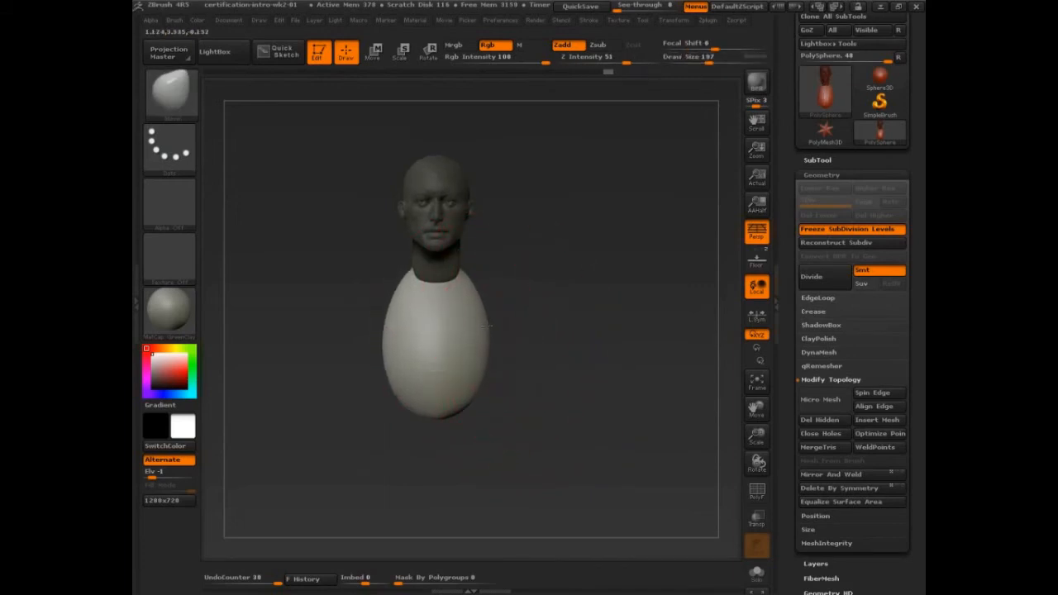
Insert a sphere at the torso's lower end with the InsertSphere brush, sized about as wide as the head.
{"action": "left_click_drag", "start_coordinate": [534, 414], "coordinate": [537, 358], "text": "alt"}
{"action": "left_click_drag", "start_coordinate": [540, 426], "coordinate": [523, 361]}
{"action": "left_click", "coordinate": [171, 93]}
{"action": "left_click", "coordinate": [366, 222]}
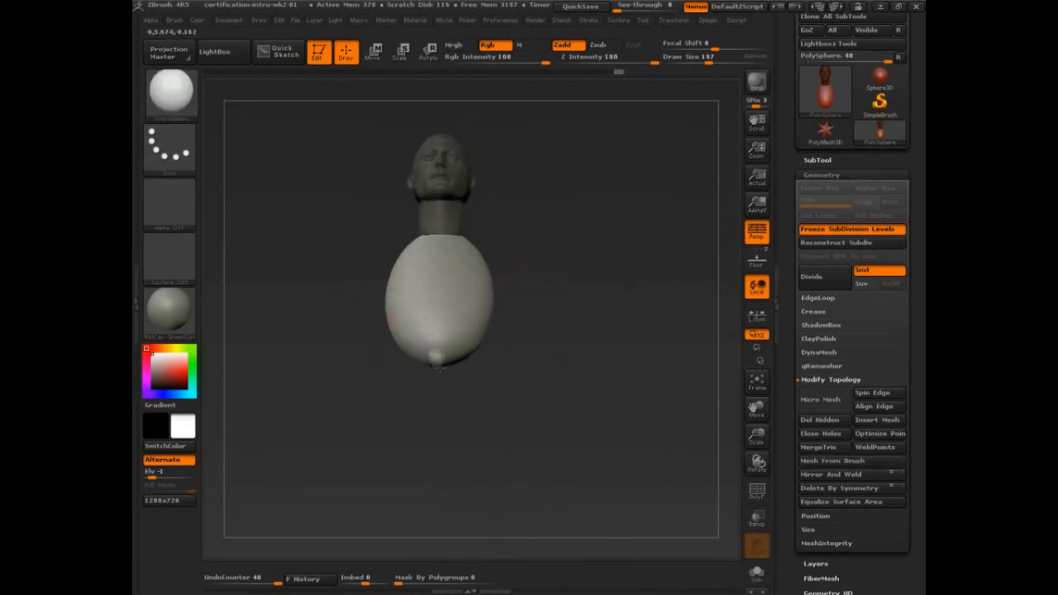
{"action": "left_click_drag", "start_coordinate": [440, 369], "coordinate": [445, 397]}
{"action": "left_click_drag", "start_coordinate": [521, 369], "coordinate": [516, 405]}
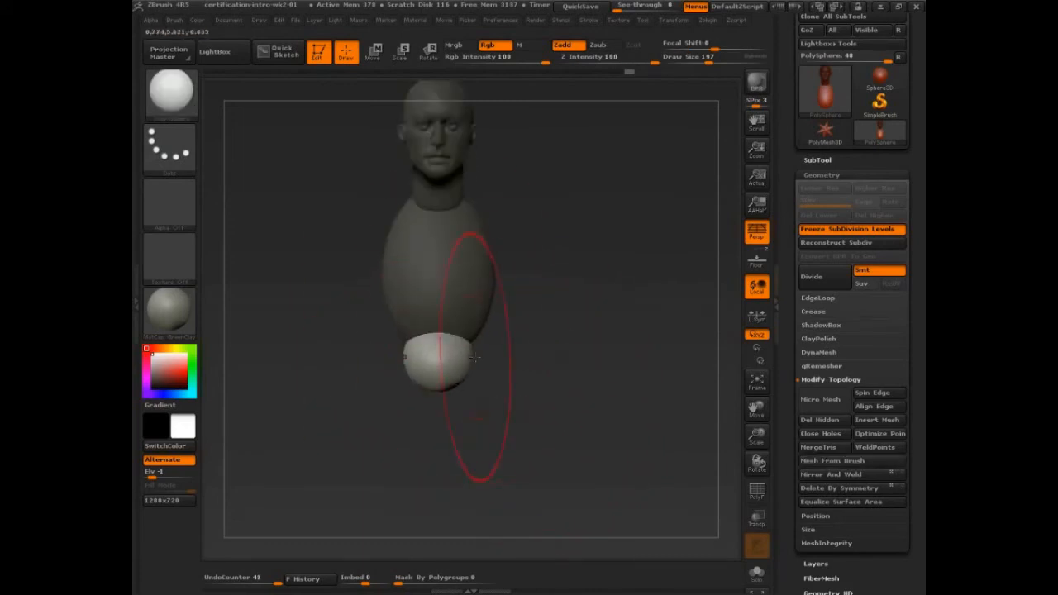
Stretch the lower sphere upward over the torso's front and downward into an elongated abdomen with the Move brush.
{"action": "key", "text": "s"}
{"action": "mouse_move", "coordinate": [475, 358]}
{"action": "left_mouse_down"}
{"action": "mouse_move", "coordinate": [465, 354]}
{"action": "mouse_move", "coordinate": [499, 333]}
{"action": "mouse_move", "coordinate": [452, 305]}
{"action": "mouse_move", "coordinate": [450, 276]}
{"action": "left_mouse_up"}
{"action": "key", "text": "b"}
{"action": "key", "text": "m"}
{"action": "key", "text": "v"}
{"action": "key", "text": "w"}
{"action": "key", "text": "s"}
{"action": "left_click", "coordinate": [484, 350]}
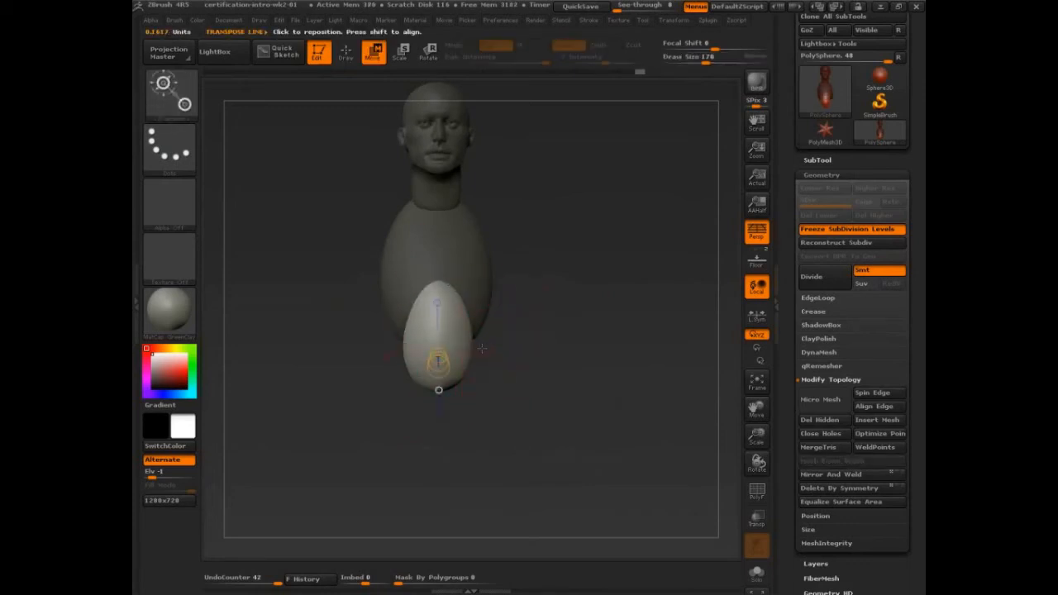
{"action": "key", "text": "q"}
{"action": "left_click_drag", "start_coordinate": [446, 385], "coordinate": [443, 420]}
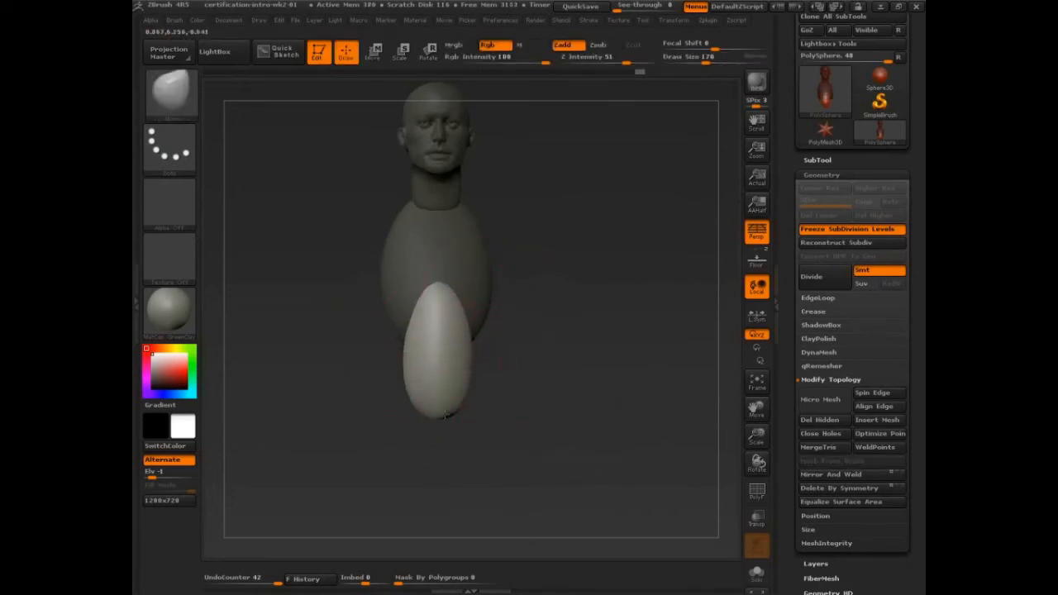
{"action": "mouse_move", "coordinate": [537, 438]}
{"action": "left_mouse_down"}
{"action": "mouse_move", "coordinate": [438, 438]}
{"action": "mouse_move", "coordinate": [458, 424]}
{"action": "mouse_move", "coordinate": [487, 438]}
{"action": "left_mouse_up"}
{"action": "mouse_move", "coordinate": [564, 439]}
{"action": "left_mouse_down", "text": "alt"}
{"action": "mouse_move", "coordinate": [568, 423]}
{"action": "mouse_move", "coordinate": [548, 421]}
{"action": "left_mouse_up", "text": "alt"}
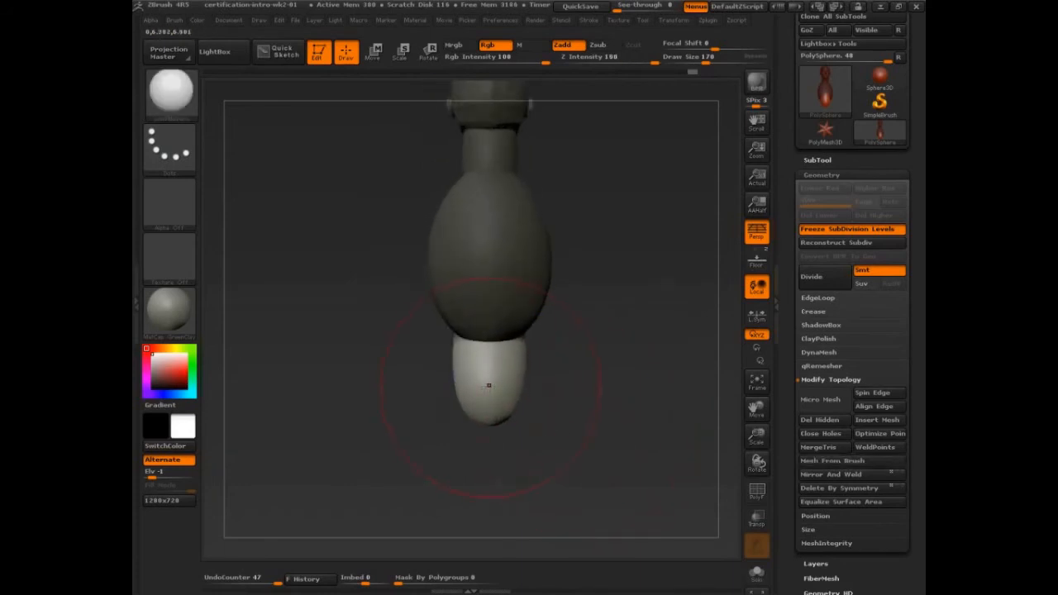
{"action": "left_click_drag", "start_coordinate": [488, 385], "coordinate": [496, 439]}
{"action": "left_click_drag", "start_coordinate": [376, 448], "coordinate": [511, 450]}
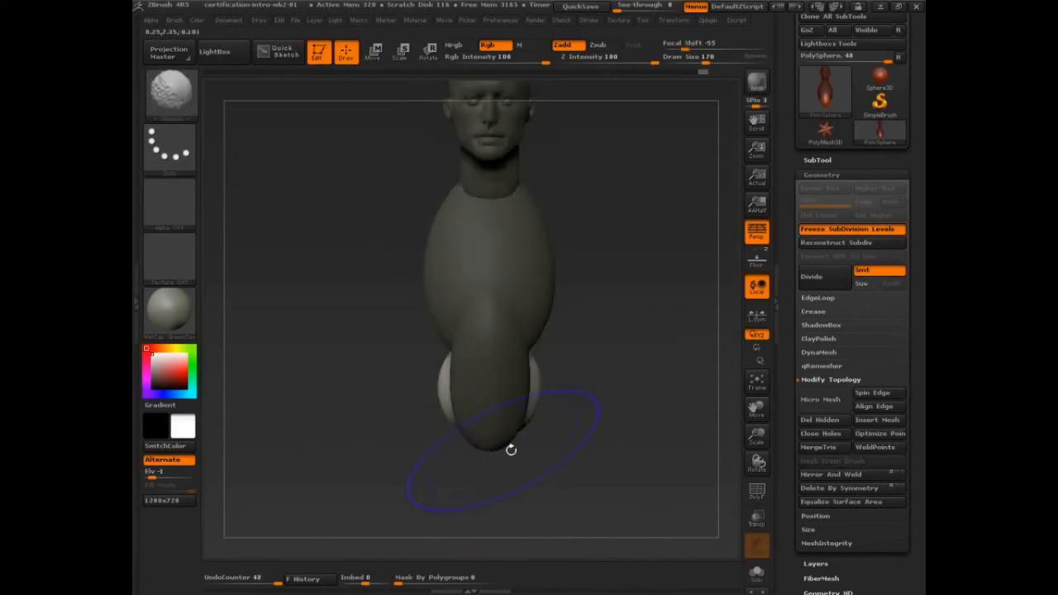
{"action": "left_click_drag", "start_coordinate": [618, 339], "coordinate": [597, 395]}
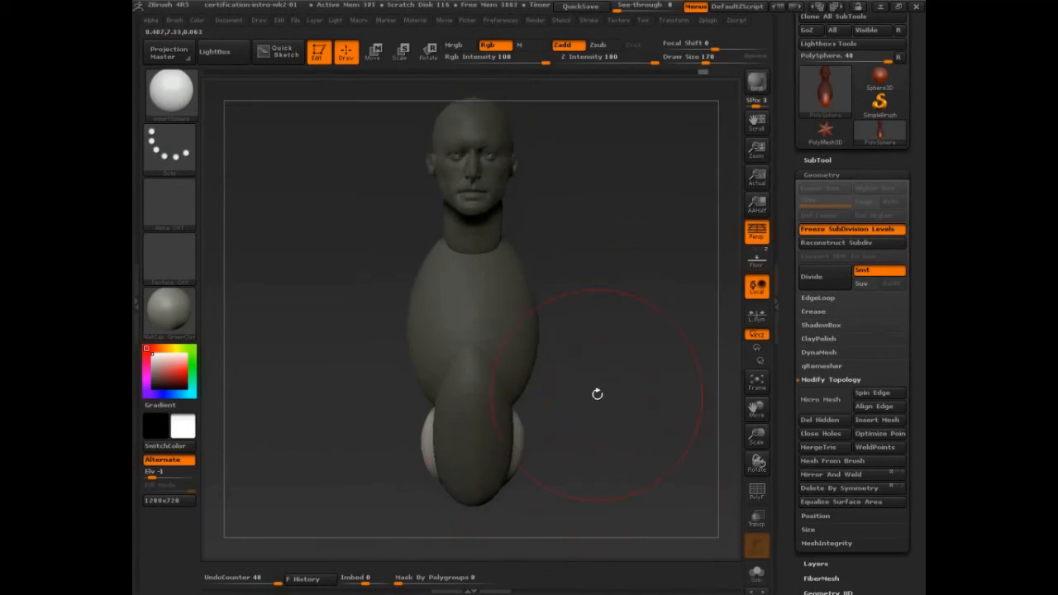
{"action": "key", "text": "ctrl+z"}
{"action": "key", "text": "ctrl+shift+z"}
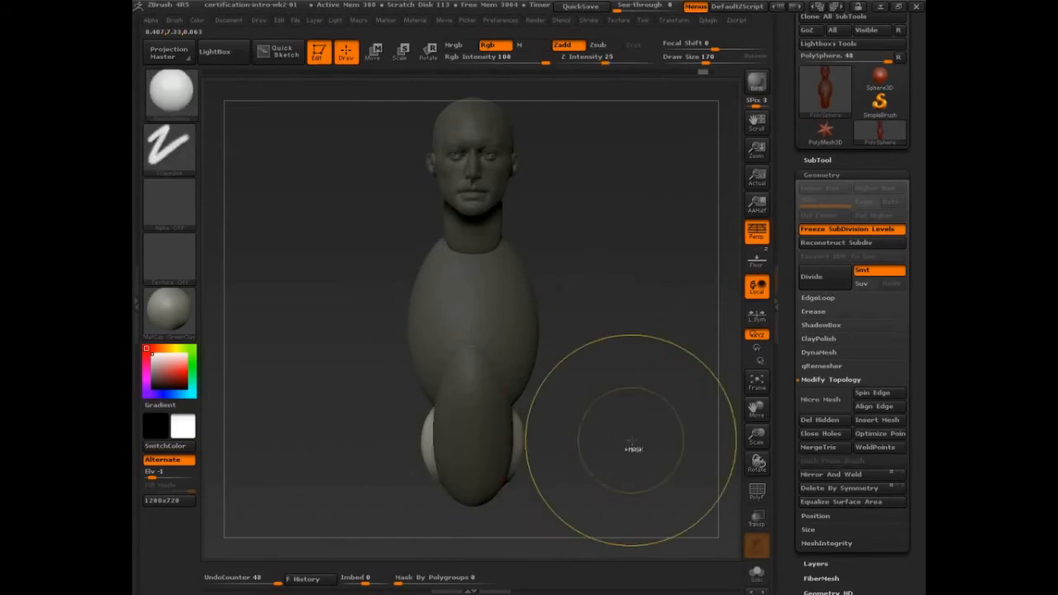
{"action": "key", "text": "ctrl+z"}
Insert a sphere behind the abdomen's lower end in back view, slightly narrower than the rib cage, as the pelvis.
{"action": "left_click_drag", "start_coordinate": [631, 443], "coordinate": [473, 450]}
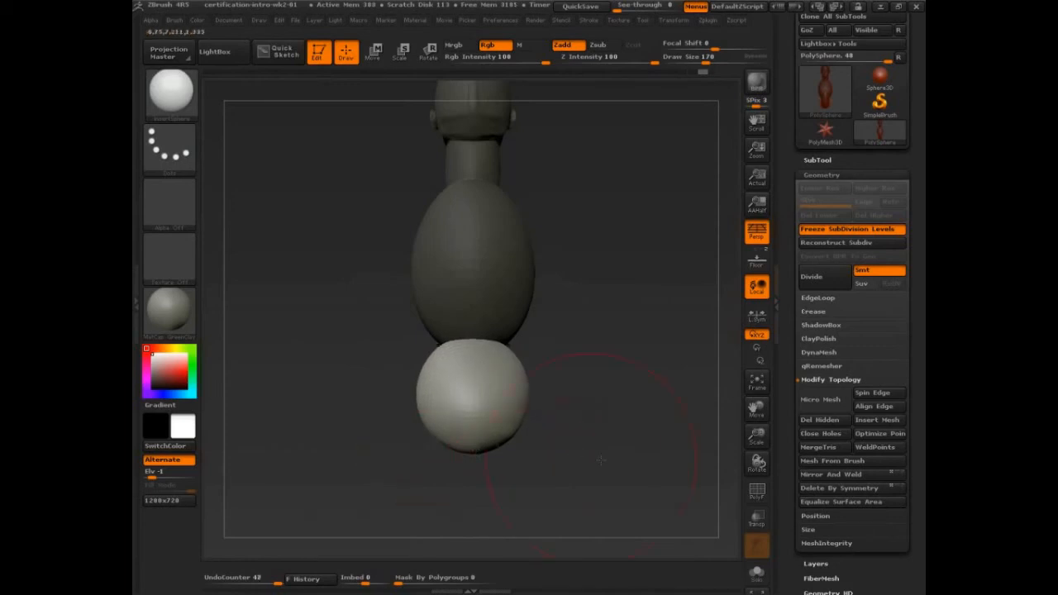
{"action": "key", "text": "ctrl+shift+z"}
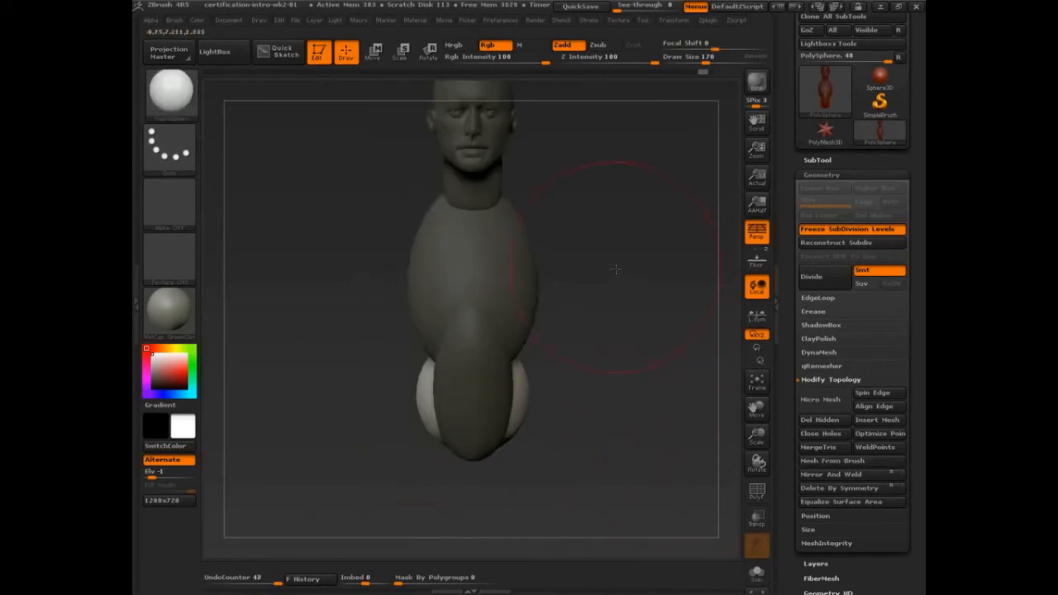
{"action": "left_click_drag", "start_coordinate": [616, 269], "coordinate": [606, 303]}
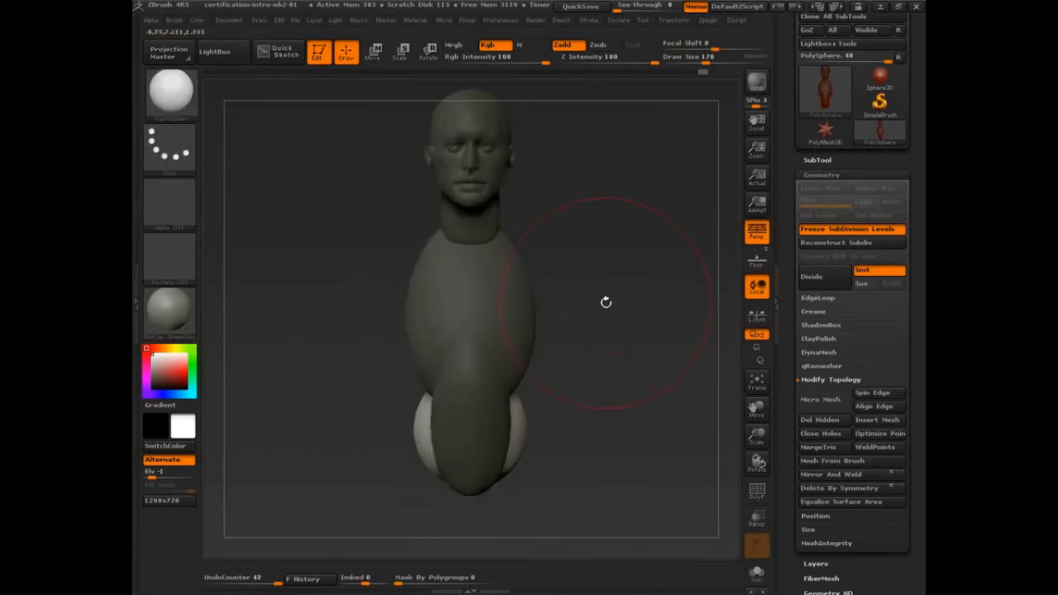
Reshape the pelvis sphere's contours in side view with the Move brush, undoing unwanted strokes.
{"action": "mouse_move", "coordinate": [607, 383]}
{"action": "left_mouse_down"}
{"action": "mouse_move", "coordinate": [589, 351]}
{"action": "mouse_move", "coordinate": [530, 356]}
{"action": "left_mouse_up"}
{"action": "key", "text": "s"}
{"action": "left_click_drag", "start_coordinate": [470, 411], "coordinate": [483, 411]}
{"action": "left_click_drag", "start_coordinate": [579, 416], "coordinate": [547, 418]}
{"action": "key", "text": "s"}
{"action": "mouse_move", "coordinate": [512, 397]}
{"action": "left_mouse_down"}
{"action": "mouse_move", "coordinate": [491, 389]}
{"action": "mouse_move", "coordinate": [518, 406]}
{"action": "mouse_move", "coordinate": [508, 404]}
{"action": "mouse_move", "coordinate": [511, 426]}
{"action": "mouse_move", "coordinate": [514, 405]}
{"action": "mouse_move", "coordinate": [553, 371]}
{"action": "left_mouse_up"}
{"action": "key", "text": "ctrl+z"}
{"action": "key", "text": "b"}
{"action": "key", "text": "m"}
{"action": "key", "text": "v"}
{"action": "key", "text": "ctrl+z"}
Smooth the pelvis sphere's side and underside at draw size 72.
{"action": "key", "text": "s"}
{"action": "key", "text": "s"}
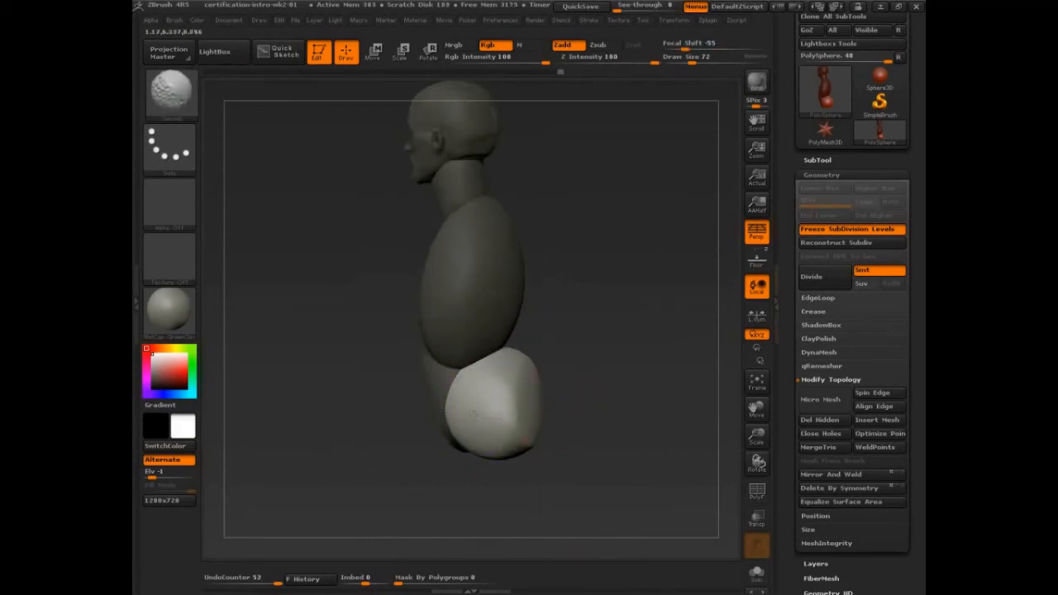
{"action": "left_click_drag", "start_coordinate": [473, 401], "coordinate": [487, 411], "text": "shift"}
{"action": "mouse_move", "coordinate": [571, 422]}
{"action": "left_mouse_down"}
{"action": "mouse_move", "coordinate": [550, 407]}
{"action": "mouse_move", "coordinate": [541, 356]}
{"action": "left_mouse_up"}
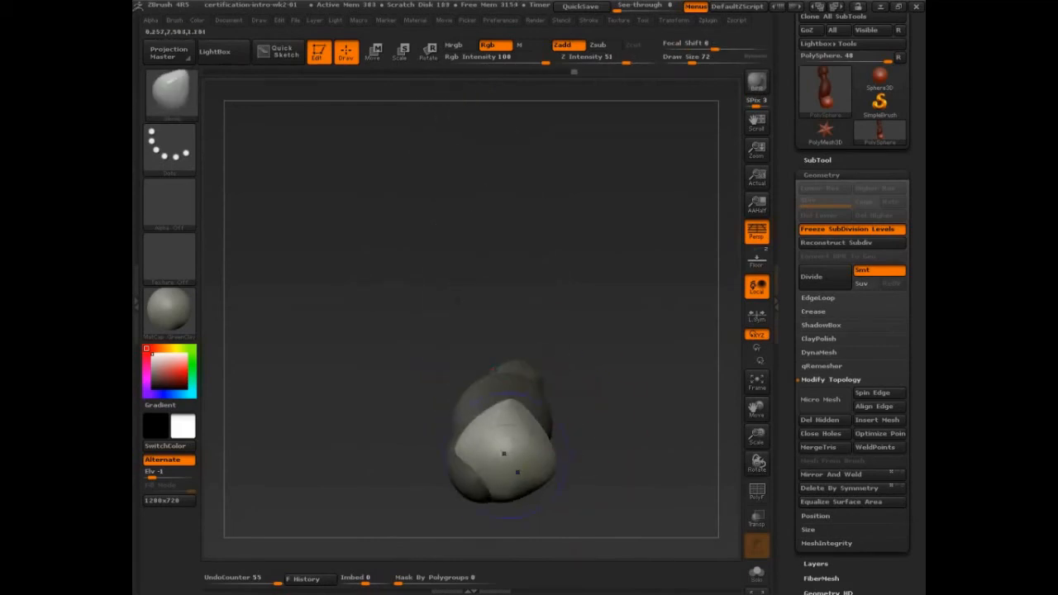
{"action": "mouse_move", "coordinate": [513, 445]}
{"action": "left_mouse_down", "text": "shift"}
{"action": "mouse_move", "coordinate": [504, 462]}
{"action": "mouse_move", "coordinate": [501, 440]}
{"action": "left_mouse_up", "text": "shift"}
Push the pelvis sphere into a blocky form in side view with the Move brush.
{"action": "key", "text": "s"}
{"action": "mouse_move", "coordinate": [614, 373]}
{"action": "left_mouse_down"}
{"action": "mouse_move", "coordinate": [607, 411]}
{"action": "mouse_move", "coordinate": [571, 425]}
{"action": "mouse_move", "coordinate": [593, 428]}
{"action": "mouse_move", "coordinate": [569, 384]}
{"action": "left_mouse_up"}
{"action": "key", "text": "s"}
{"action": "key", "text": "s"}
{"action": "mouse_move", "coordinate": [482, 398]}
{"action": "left_mouse_down"}
{"action": "mouse_move", "coordinate": [479, 374]}
{"action": "mouse_move", "coordinate": [469, 409]}
{"action": "left_mouse_up"}
{"action": "key", "text": "s"}
{"action": "left_click_drag", "start_coordinate": [473, 367], "coordinate": [451, 367]}
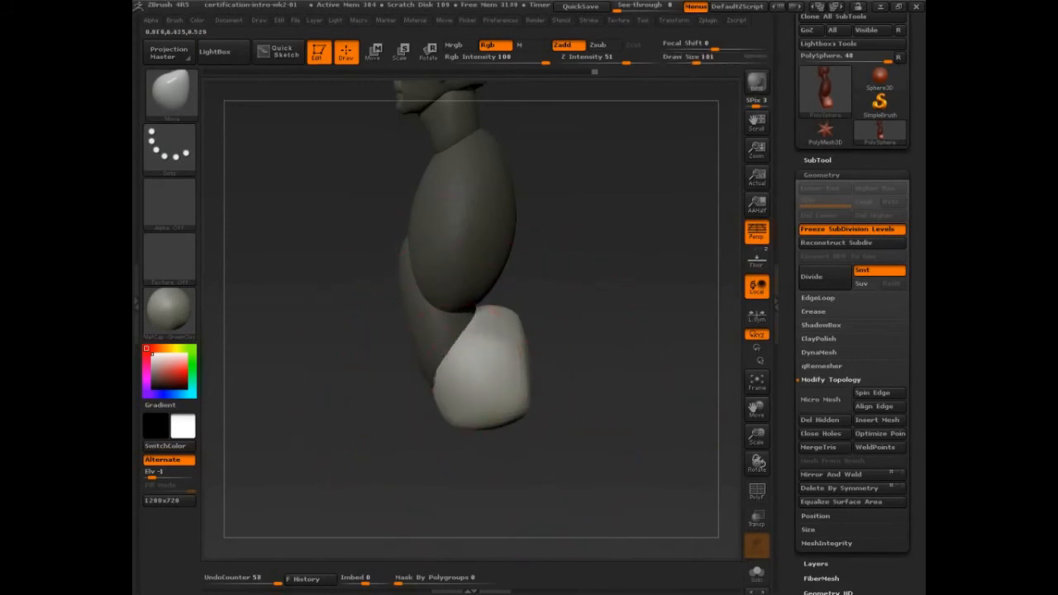
{"action": "mouse_move", "coordinate": [515, 328]}
{"action": "left_mouse_down"}
{"action": "mouse_move", "coordinate": [480, 343]}
{"action": "mouse_move", "coordinate": [453, 374]}
{"action": "left_mouse_up"}
Adjust the pelvis block's side edges in back view and its front contour in side view with the Move brush.
{"action": "left_click_drag", "start_coordinate": [356, 413], "coordinate": [450, 414]}
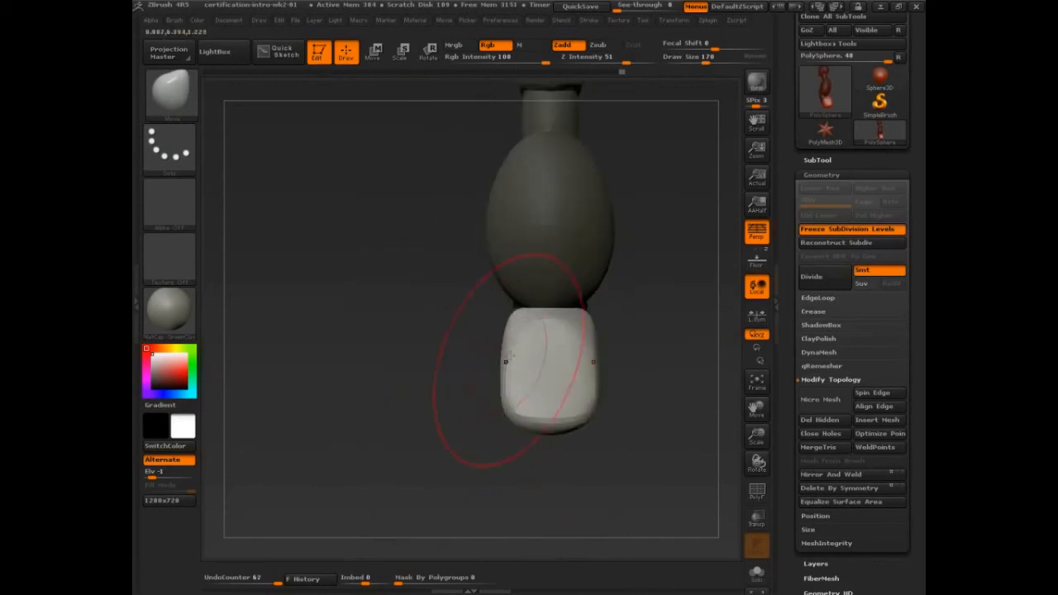
{"action": "left_click_drag", "start_coordinate": [509, 361], "coordinate": [497, 335]}
{"action": "left_click_drag", "start_coordinate": [510, 413], "coordinate": [510, 397]}
{"action": "left_click_drag", "start_coordinate": [630, 418], "coordinate": [549, 415]}
{"action": "mouse_move", "coordinate": [535, 423]}
{"action": "left_mouse_down"}
{"action": "mouse_move", "coordinate": [510, 433]}
{"action": "mouse_move", "coordinate": [481, 420]}
{"action": "left_mouse_up"}
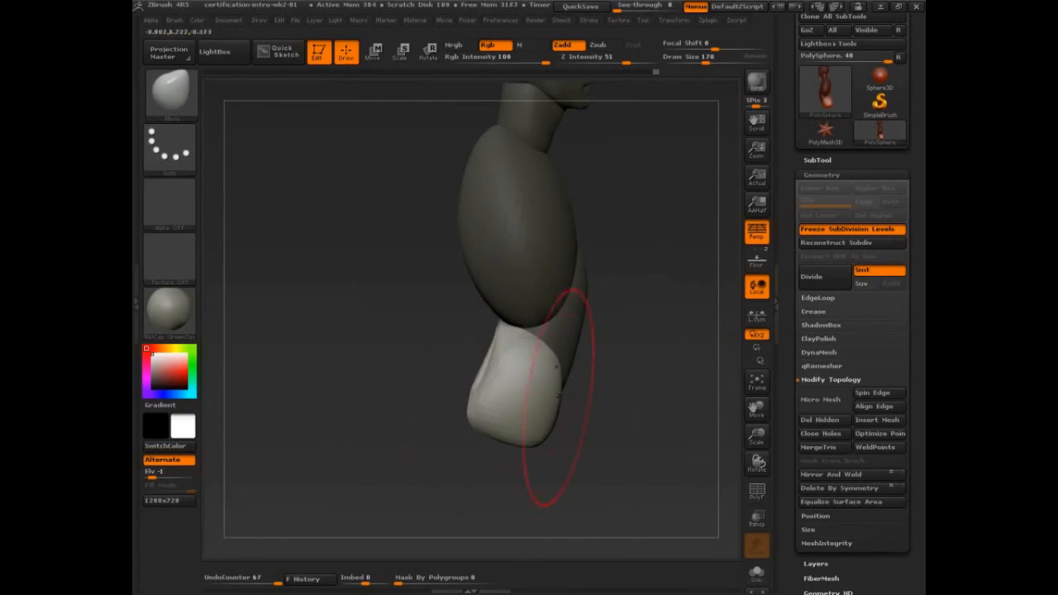
{"action": "left_click_drag", "start_coordinate": [557, 394], "coordinate": [568, 385]}
Refine the pelvis block's upper edge below the rib cage with the Move brush, reducing the draw size to 97.
{"action": "mouse_move", "coordinate": [407, 442]}
{"action": "left_mouse_down"}
{"action": "mouse_move", "coordinate": [497, 453]}
{"action": "mouse_move", "coordinate": [478, 450]}
{"action": "left_mouse_up"}
{"action": "key", "text": "s"}
{"action": "left_click_drag", "start_coordinate": [524, 396], "coordinate": [513, 396]}
{"action": "left_click_drag", "start_coordinate": [595, 400], "coordinate": [616, 398]}
{"action": "key", "text": "s"}
{"action": "left_click_drag", "start_coordinate": [528, 364], "coordinate": [532, 364]}
{"action": "left_click_drag", "start_coordinate": [524, 356], "coordinate": [521, 364]}
{"action": "key", "text": "s"}
{"action": "left_click_drag", "start_coordinate": [535, 360], "coordinate": [531, 378]}
{"action": "mouse_move", "coordinate": [601, 372]}
{"action": "left_mouse_down"}
{"action": "mouse_move", "coordinate": [641, 385]}
{"action": "mouse_move", "coordinate": [650, 336]}
{"action": "left_mouse_up"}
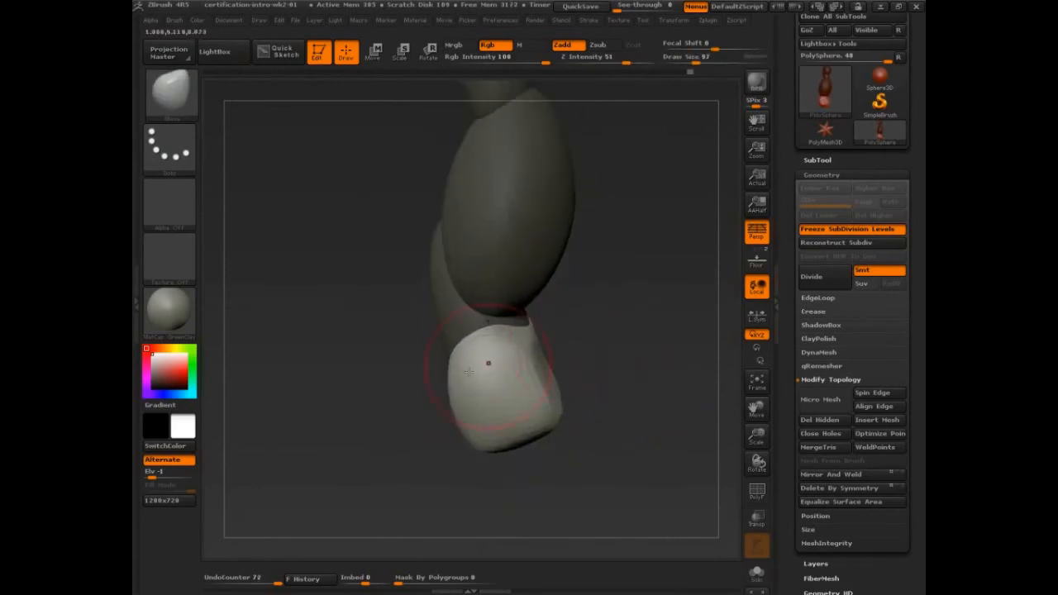
Pull back the pelvis block's upper front edge around the abdomen with the Move brush at a small draw size.
{"action": "key", "text": "s"}
{"action": "left_click_drag", "start_coordinate": [488, 365], "coordinate": [485, 365]}
{"action": "left_click_drag", "start_coordinate": [419, 375], "coordinate": [455, 383]}
{"action": "left_click_drag", "start_coordinate": [596, 364], "coordinate": [563, 371]}
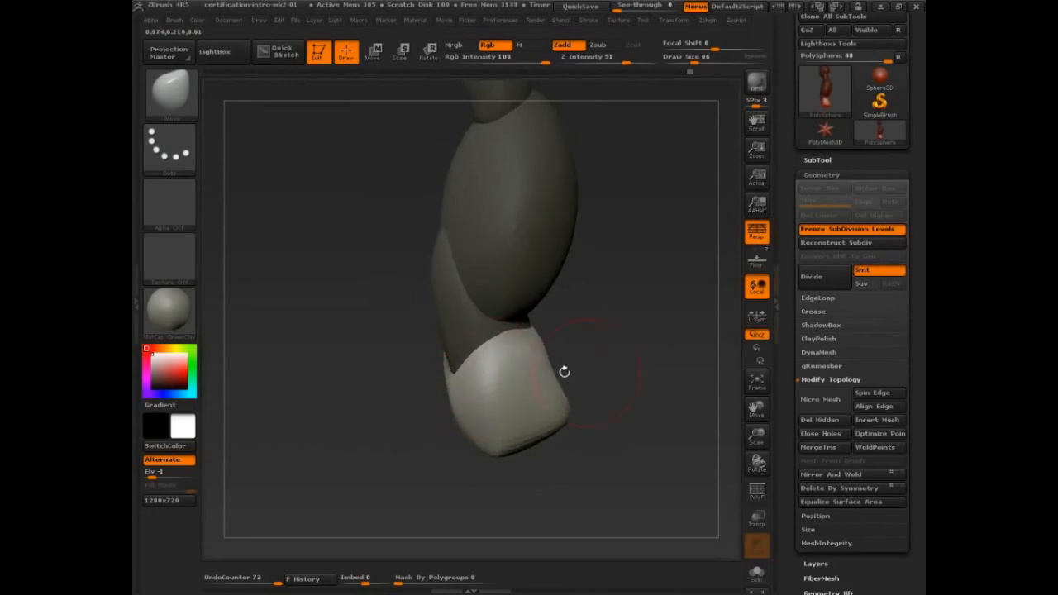
{"action": "left_click_drag", "start_coordinate": [470, 365], "coordinate": [452, 362]}
{"action": "key", "text": "s"}
{"action": "left_click_drag", "start_coordinate": [471, 362], "coordinate": [477, 361]}
{"action": "mouse_move", "coordinate": [413, 374]}
{"action": "left_mouse_down"}
{"action": "mouse_move", "coordinate": [454, 386]}
{"action": "mouse_move", "coordinate": [474, 376]}
{"action": "mouse_move", "coordinate": [449, 397]}
{"action": "left_mouse_up"}
Shape the pelvis's upper sides at draw size 136, flatten its underside, and lower its front edge around the abdomen at draw size 93.
{"action": "key", "text": "s"}
{"action": "key", "text": "s"}
{"action": "left_click_drag", "start_coordinate": [505, 376], "coordinate": [509, 346]}
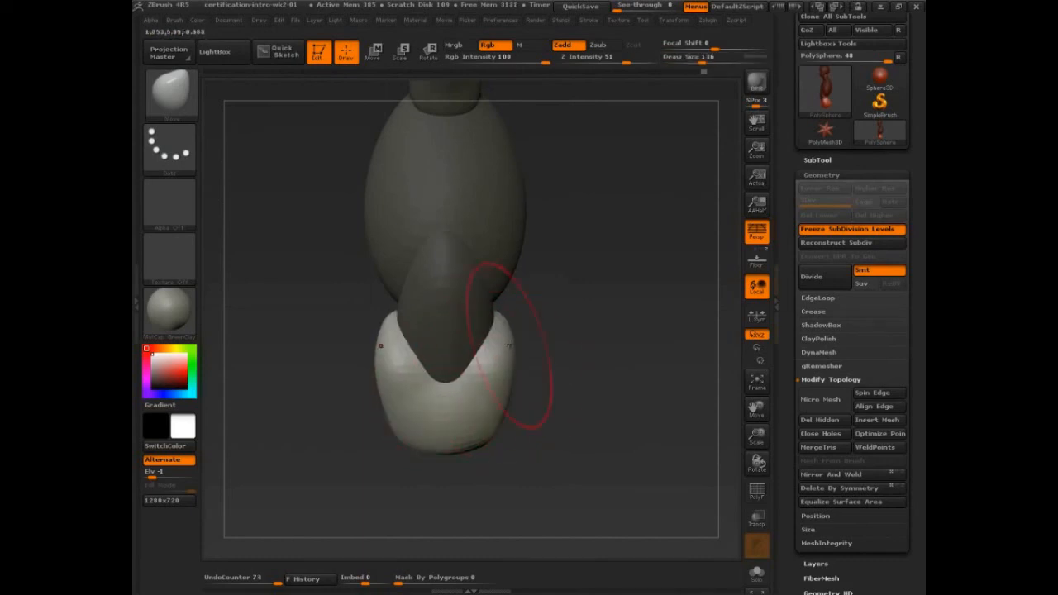
{"action": "mouse_move", "coordinate": [477, 447]}
{"action": "left_mouse_down"}
{"action": "mouse_move", "coordinate": [406, 429]}
{"action": "mouse_move", "coordinate": [436, 417]}
{"action": "left_mouse_up"}
{"action": "key", "text": "s"}
{"action": "left_click_drag", "start_coordinate": [439, 377], "coordinate": [439, 401]}
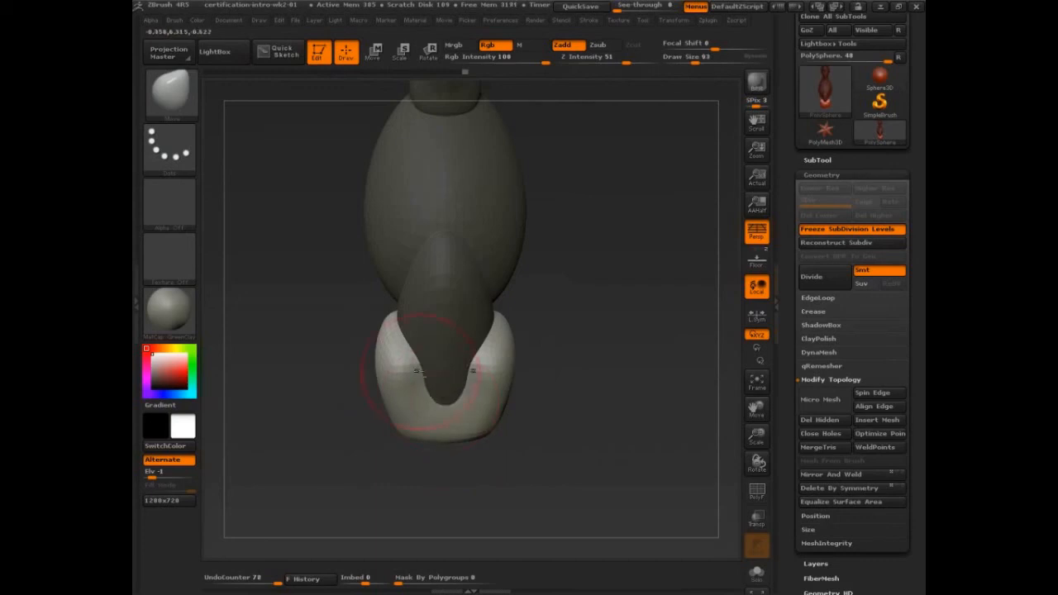
{"action": "mouse_move", "coordinate": [513, 378]}
{"action": "left_mouse_down"}
{"action": "mouse_move", "coordinate": [539, 401]}
{"action": "mouse_move", "coordinate": [543, 373]}
{"action": "mouse_move", "coordinate": [458, 373]}
{"action": "left_mouse_up"}
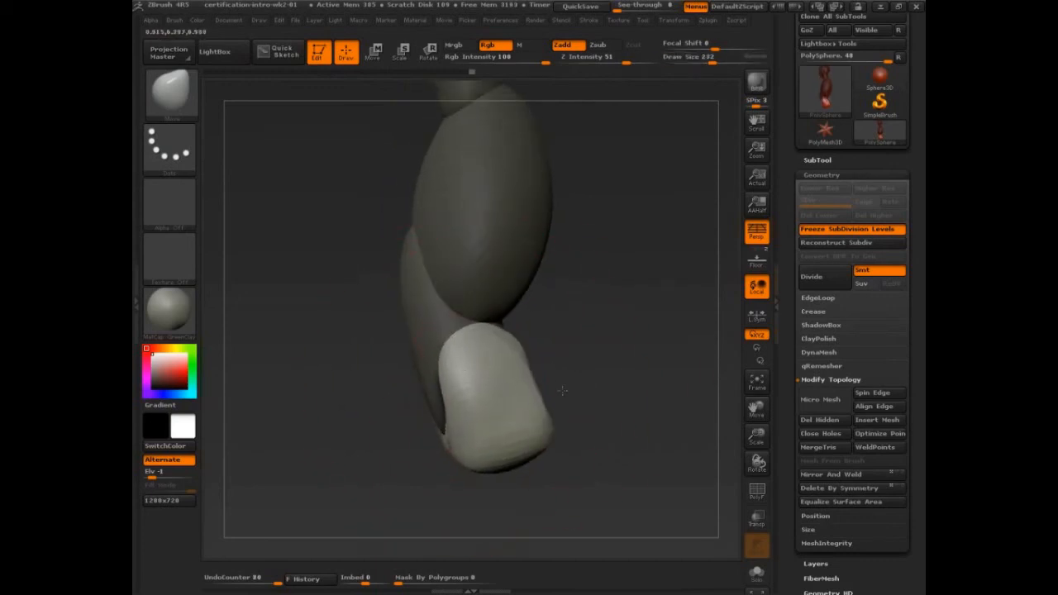
Refine the pelvis block's rear contour with the Move brush at draw size 181.
{"action": "key", "text": "s"}
{"action": "left_click_drag", "start_coordinate": [562, 390], "coordinate": [503, 381]}
{"action": "left_click_drag", "start_coordinate": [608, 380], "coordinate": [504, 384]}
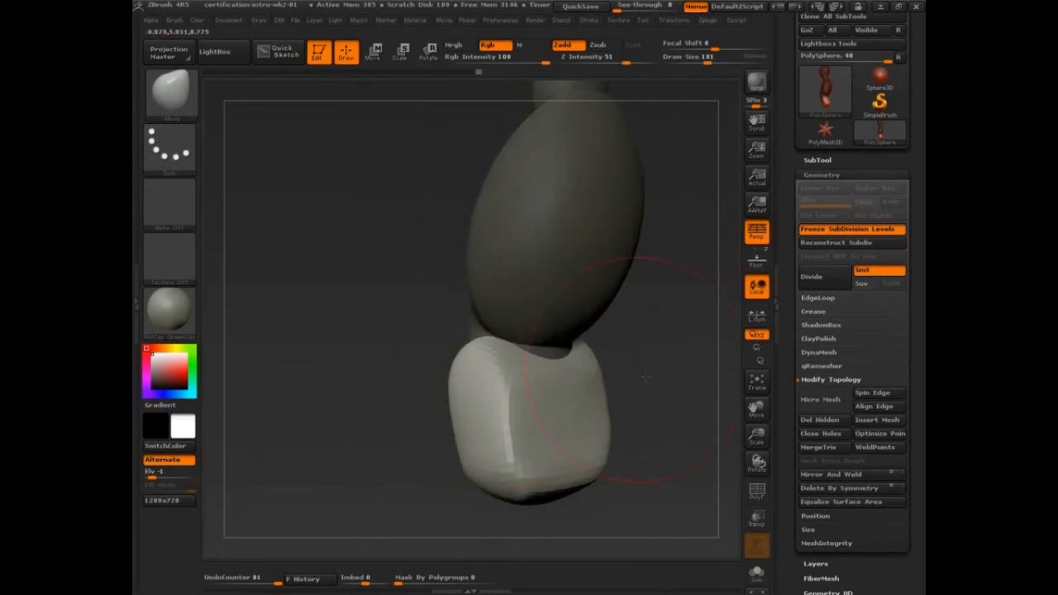
{"action": "mouse_move", "coordinate": [646, 377]}
{"action": "left_mouse_down", "text": "shift"}
{"action": "mouse_move", "coordinate": [649, 366]}
{"action": "mouse_move", "coordinate": [607, 371]}
{"action": "left_mouse_up", "text": "shift"}
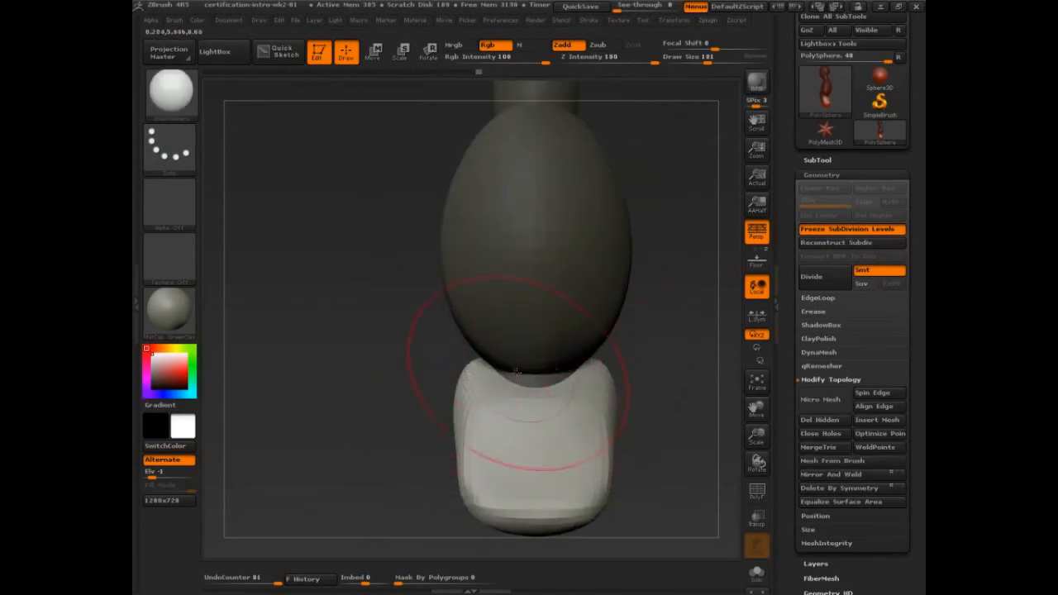
{"action": "left_click_drag", "start_coordinate": [517, 372], "coordinate": [525, 392]}
{"action": "left_click_drag", "start_coordinate": [638, 400], "coordinate": [633, 390], "text": "alt"}
{"action": "key", "text": "ctrl+z"}
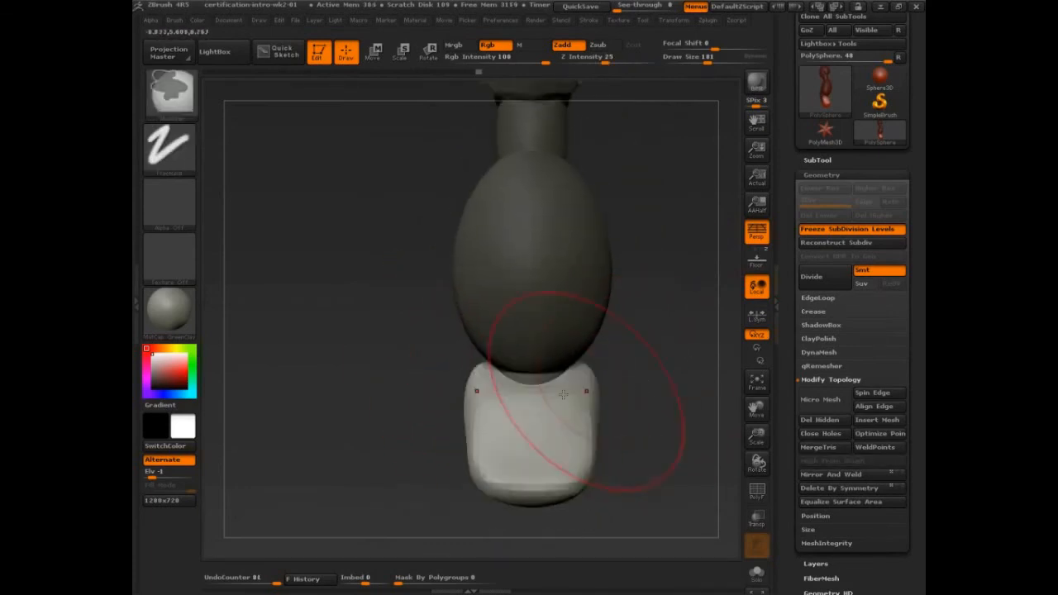
Insert a mirrored pair of small spheres between the rib cage and pelvis in back view, and switch to the Move brush.
{"action": "left_click_drag", "start_coordinate": [555, 372], "coordinate": [555, 387]}
{"action": "key", "text": "b"}
{"action": "key", "text": "m"}
{"action": "key", "text": "v"}
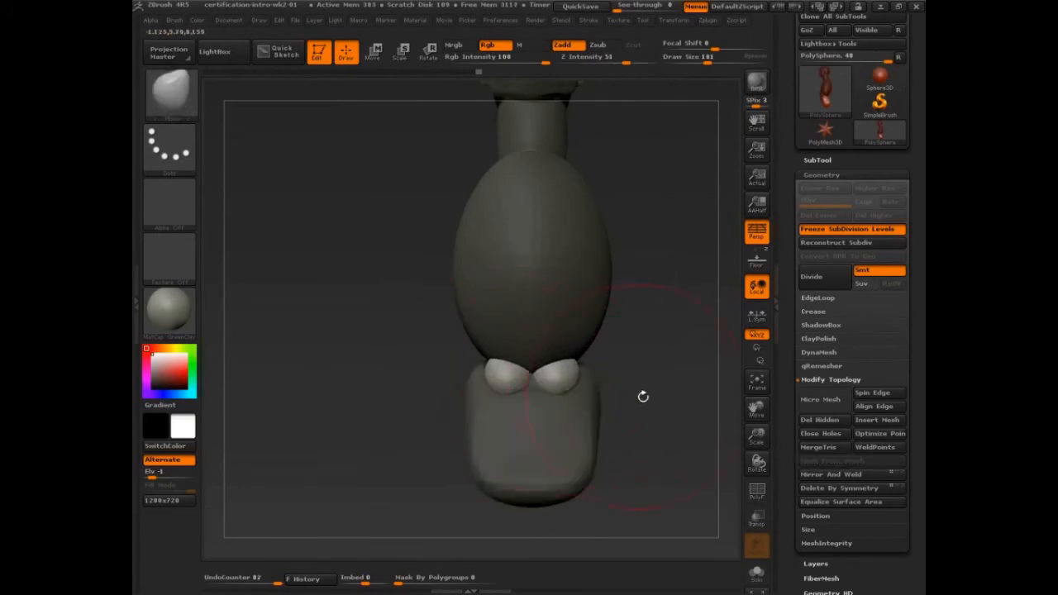
Stretch the paired spheres vertically with the Move brush at draw size 181 and position them between the rib cage and pelvis.
{"action": "left_click_drag", "start_coordinate": [644, 397], "coordinate": [515, 234]}
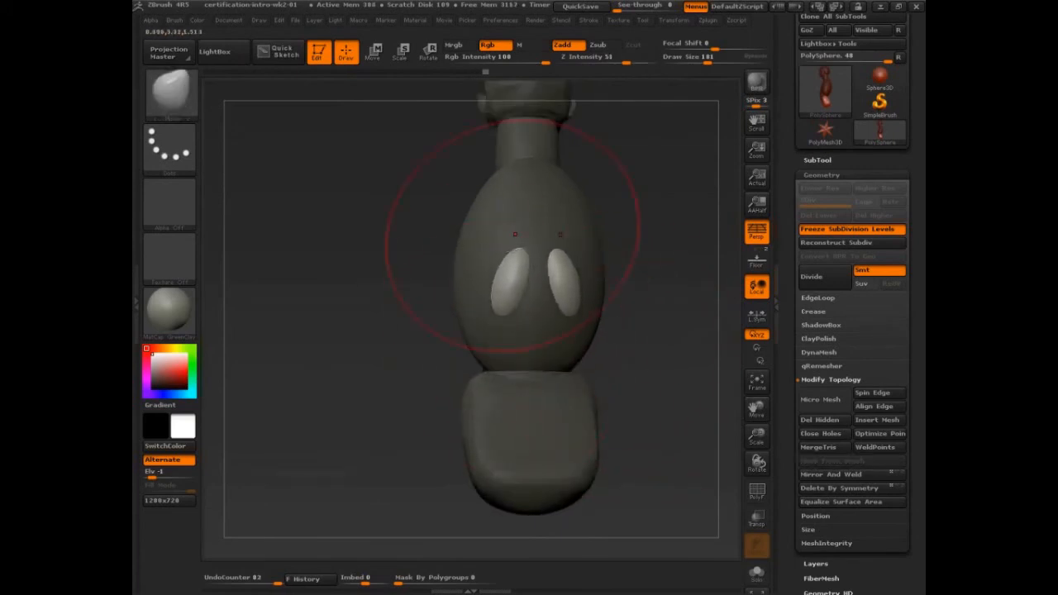
{"action": "left_click_drag", "start_coordinate": [511, 281], "coordinate": [513, 377]}
{"action": "mouse_move", "coordinate": [514, 332]}
{"action": "left_mouse_down"}
{"action": "mouse_move", "coordinate": [519, 305]}
{"action": "mouse_move", "coordinate": [595, 406]}
{"action": "mouse_move", "coordinate": [519, 401]}
{"action": "left_mouse_up"}
{"action": "mouse_move", "coordinate": [531, 330]}
{"action": "left_mouse_down"}
{"action": "mouse_move", "coordinate": [511, 328]}
{"action": "mouse_move", "coordinate": [508, 369]}
{"action": "left_mouse_up"}
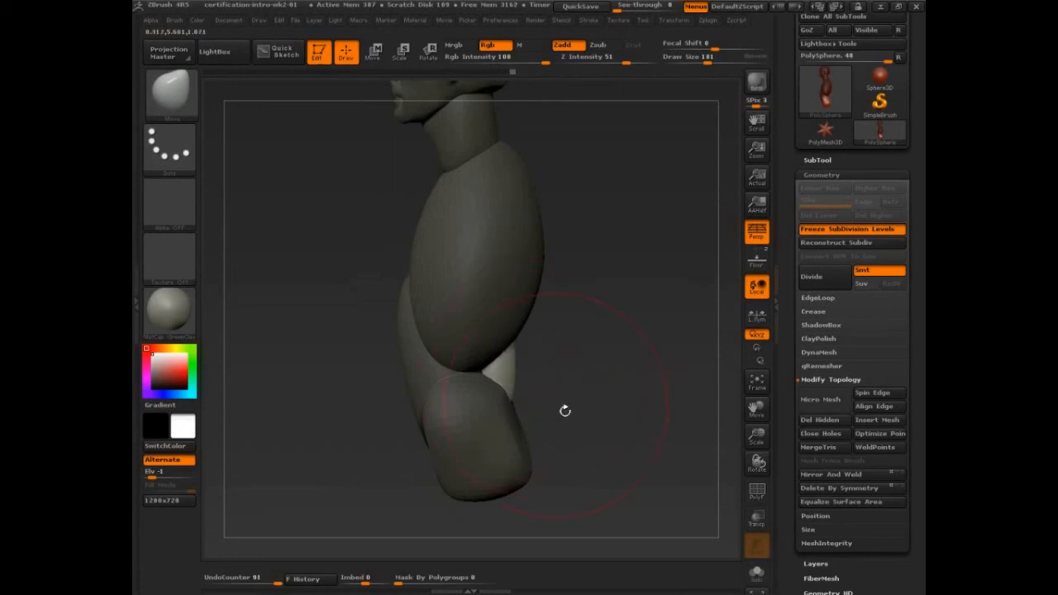
Pull the upper outer edges of the lower back masses outward around the waist with the Move brush at draw sizes 59 and 113.
{"action": "mouse_move", "coordinate": [565, 411]}
{"action": "left_mouse_down"}
{"action": "mouse_move", "coordinate": [598, 382]}
{"action": "mouse_move", "coordinate": [544, 362]}
{"action": "left_mouse_up"}
{"action": "key", "text": "s"}
{"action": "left_click_drag", "start_coordinate": [652, 386], "coordinate": [681, 382]}
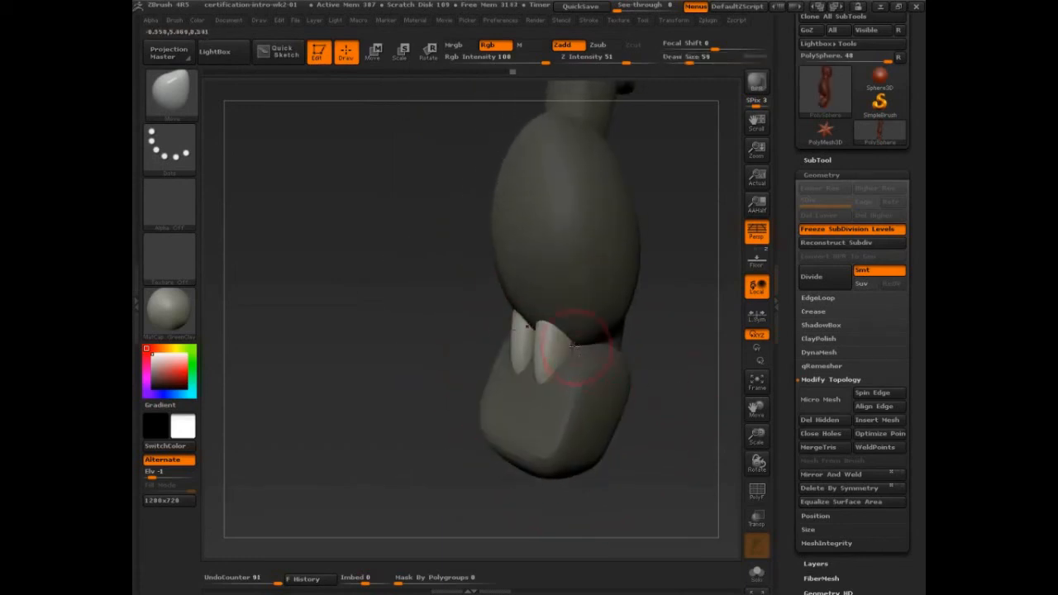
{"action": "left_click_drag", "start_coordinate": [572, 345], "coordinate": [624, 343]}
{"action": "key", "text": "s"}
{"action": "left_click_drag", "start_coordinate": [634, 342], "coordinate": [596, 334]}
{"action": "mouse_move", "coordinate": [653, 352]}
{"action": "left_mouse_down"}
{"action": "mouse_move", "coordinate": [566, 348]}
{"action": "mouse_move", "coordinate": [627, 348]}
{"action": "left_mouse_up"}
Thicken the paired lower back masses with the Inflate brush at draw size 113 and Z Intensity 10.
{"action": "left_click_drag", "start_coordinate": [496, 408], "coordinate": [649, 389]}
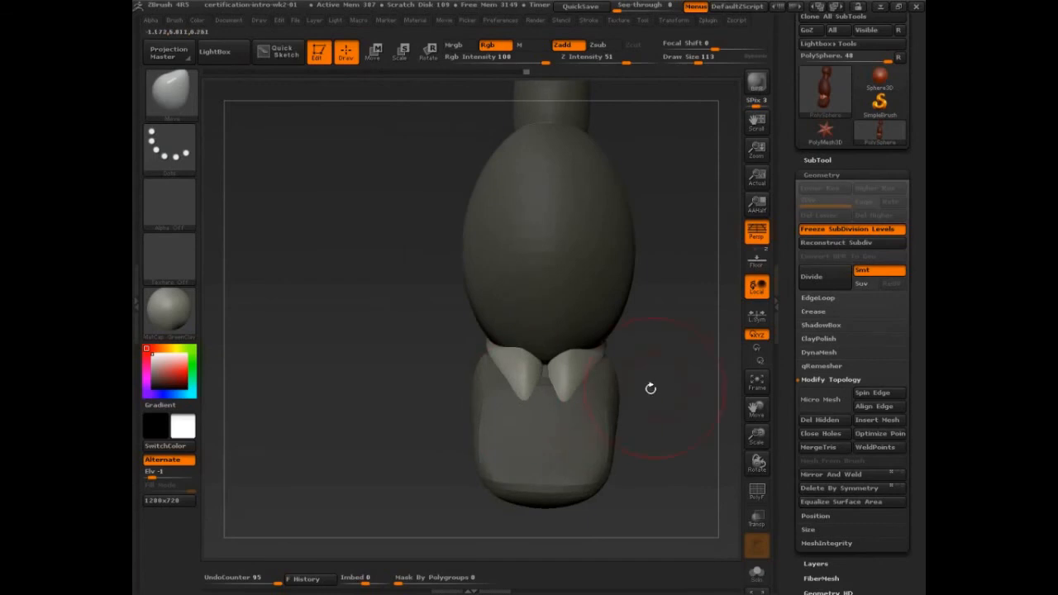
{"action": "key", "text": "b"}
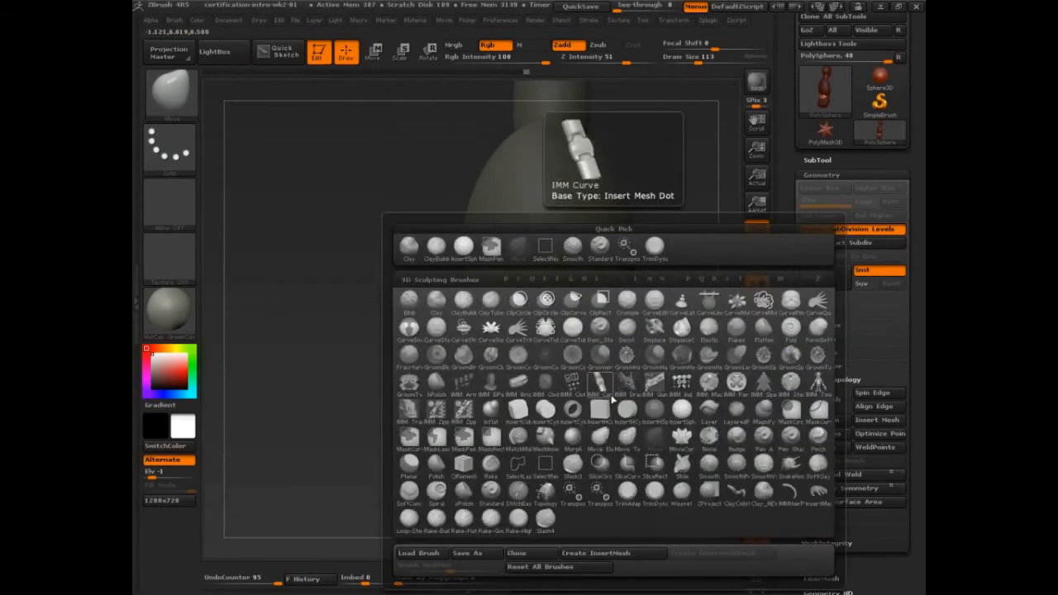
{"action": "key", "text": "i"}
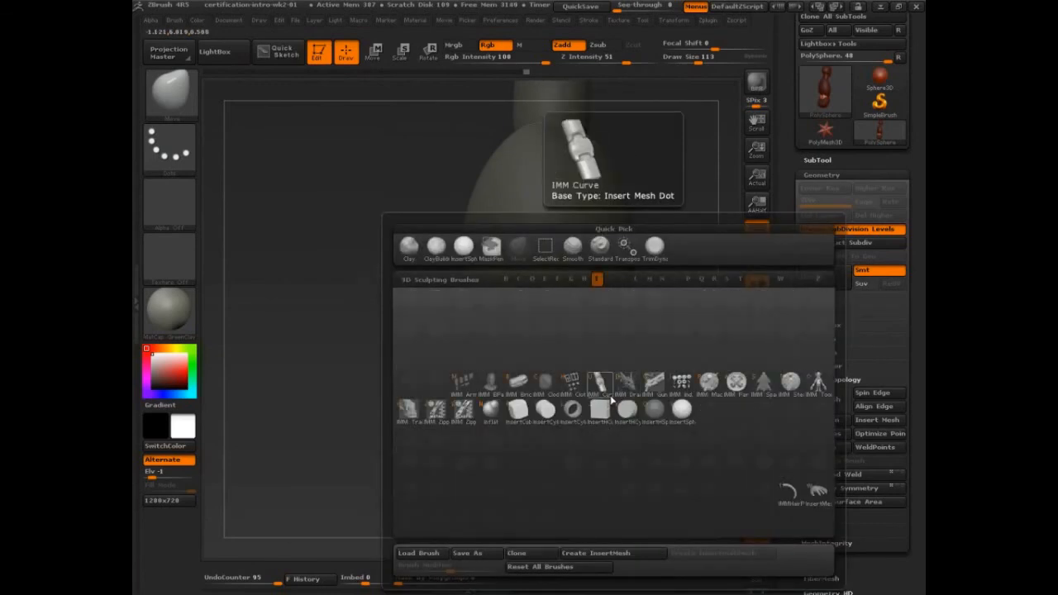
{"action": "left_click", "coordinate": [610, 400]}
{"action": "left_click_drag", "start_coordinate": [645, 371], "coordinate": [603, 331]}
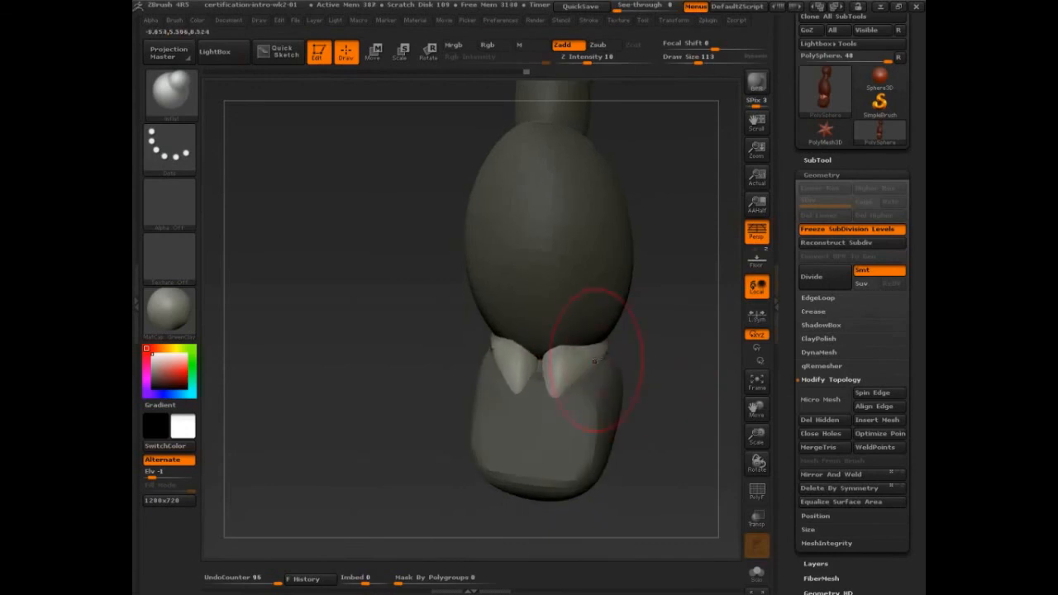
{"action": "left_click_drag", "start_coordinate": [440, 405], "coordinate": [411, 411]}
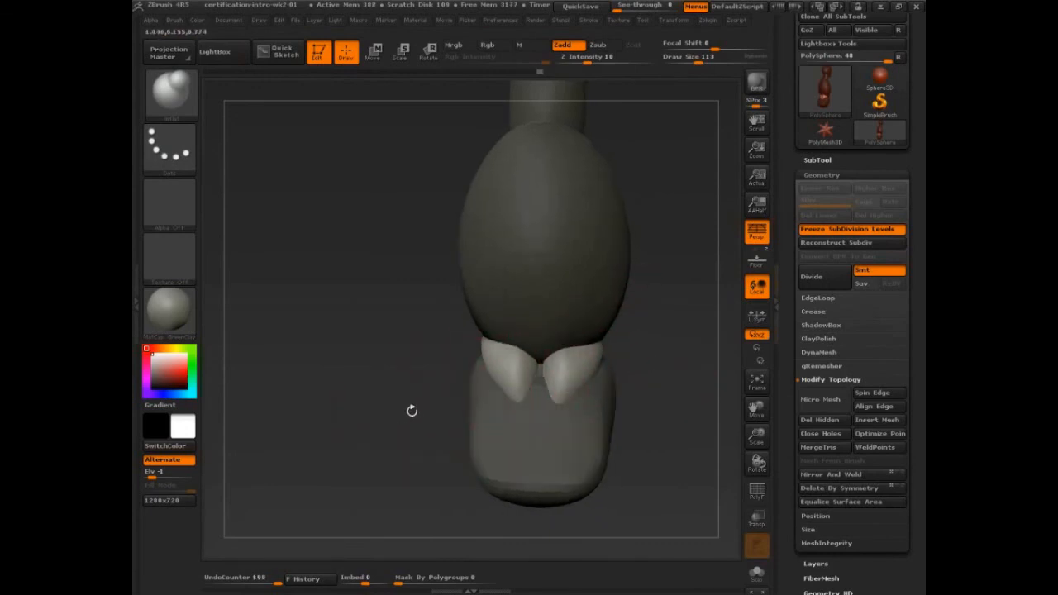
{"action": "left_click_drag", "start_coordinate": [514, 366], "coordinate": [521, 392]}
Refine the inner edges of the lower back masses near the centerline with the Move brush, reducing the draw size to 93.
{"action": "key", "text": "b"}
{"action": "key", "text": "m"}
{"action": "key", "text": "v"}
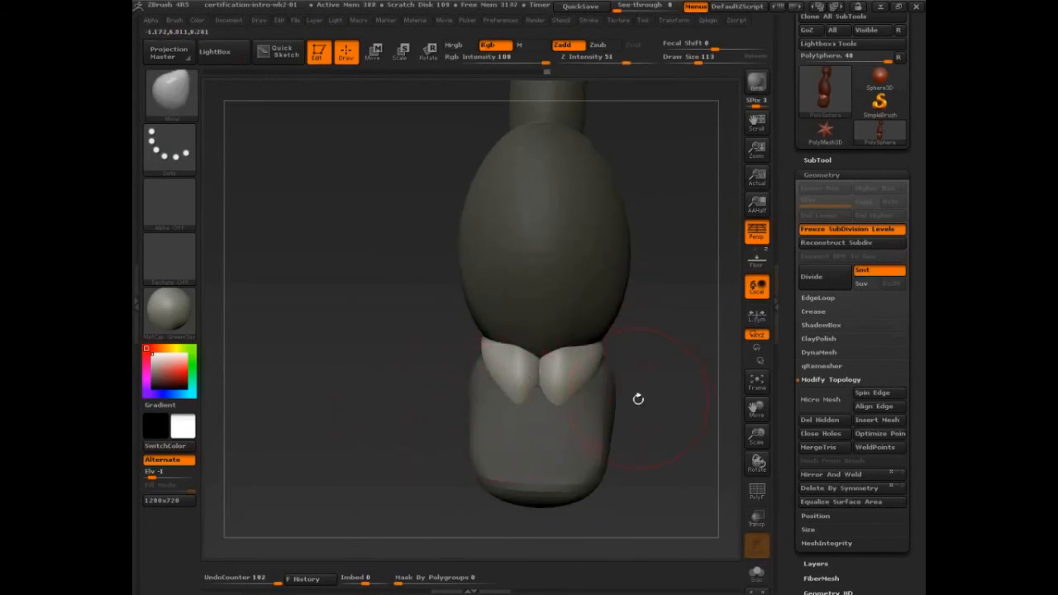
{"action": "left_click_drag", "start_coordinate": [648, 412], "coordinate": [696, 412]}
{"action": "left_click_drag", "start_coordinate": [546, 377], "coordinate": [538, 372]}
{"action": "key", "text": "bracketleft"}
{"action": "key", "text": "bracketleft"}
{"action": "left_click_drag", "start_coordinate": [624, 340], "coordinate": [641, 361], "text": "ctrl"}
{"action": "left_click_drag", "start_coordinate": [641, 378], "coordinate": [583, 442]}
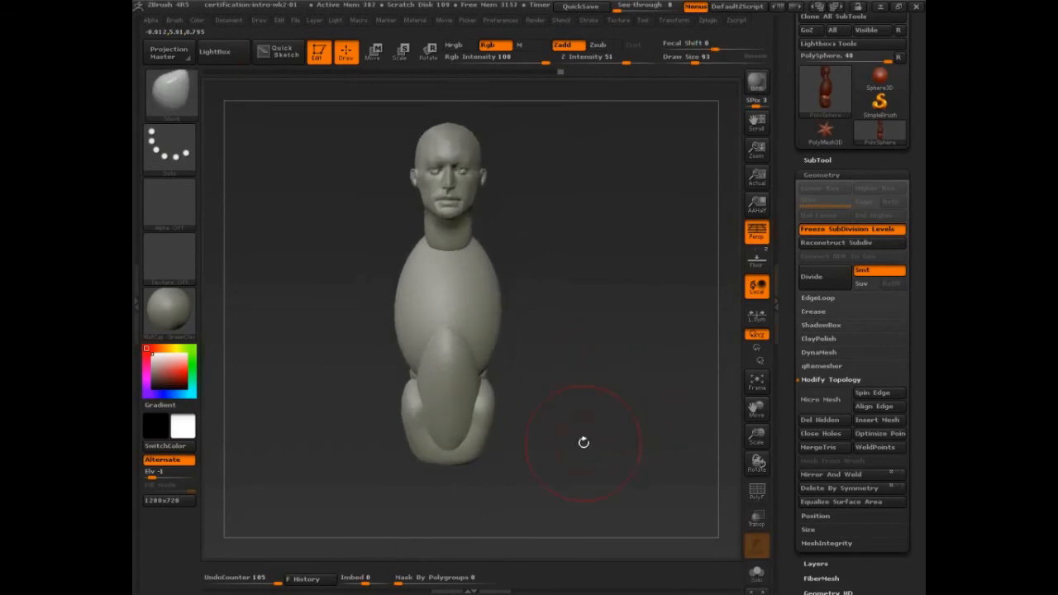